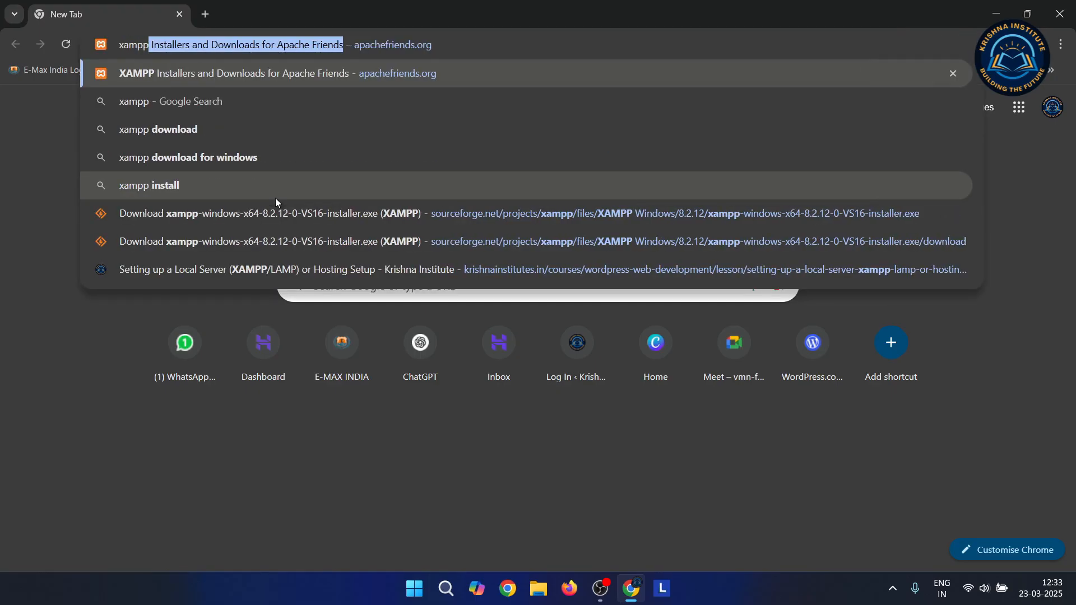
Search Google for 'xampp download' and open the Apache Friends XAMPP download page
text(download)
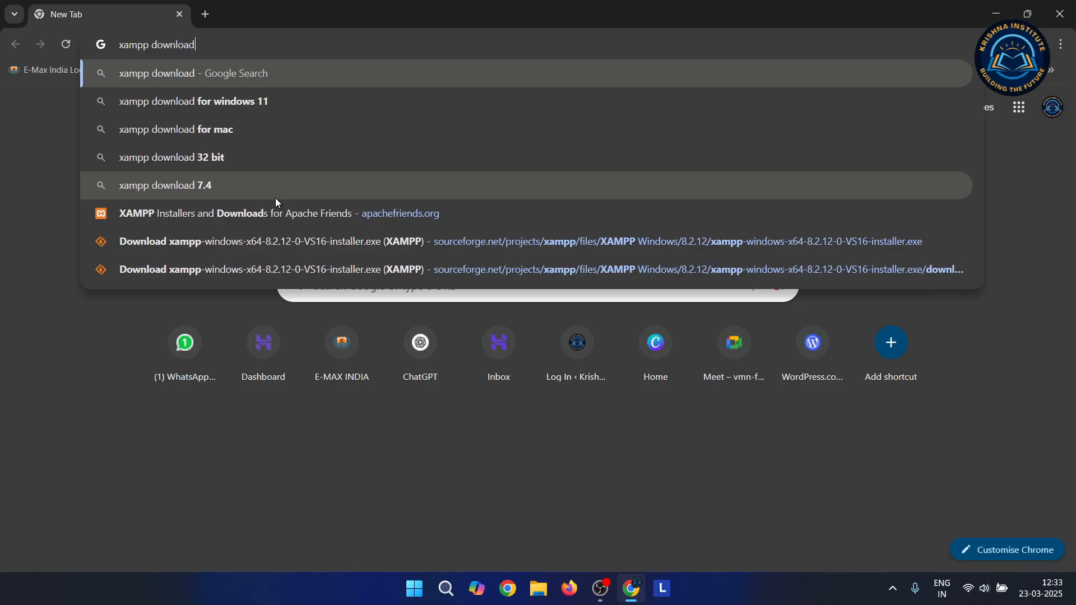
key(Return)
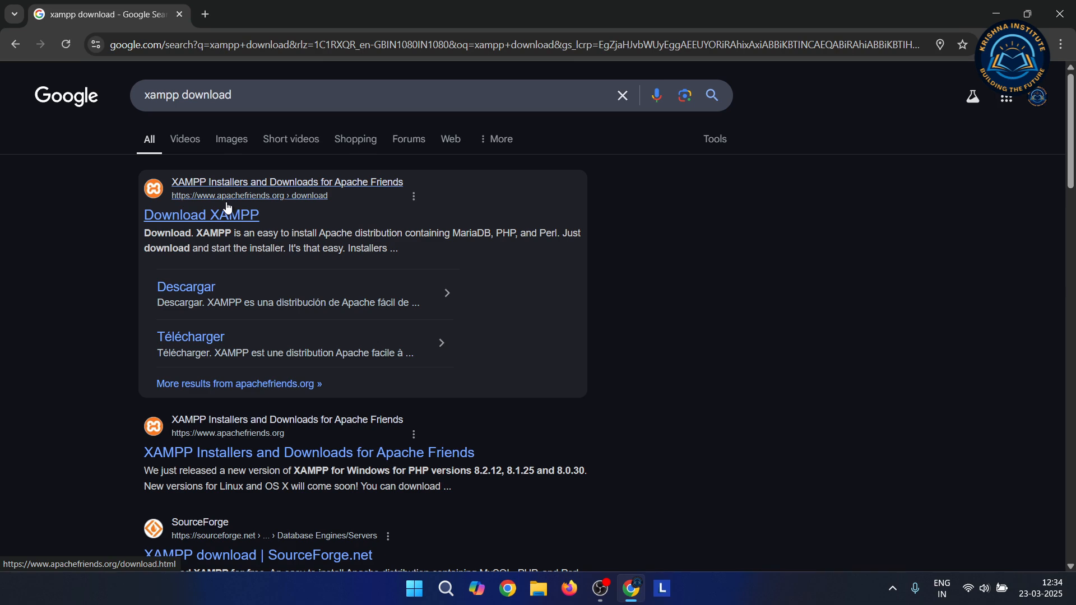
click(195, 214)
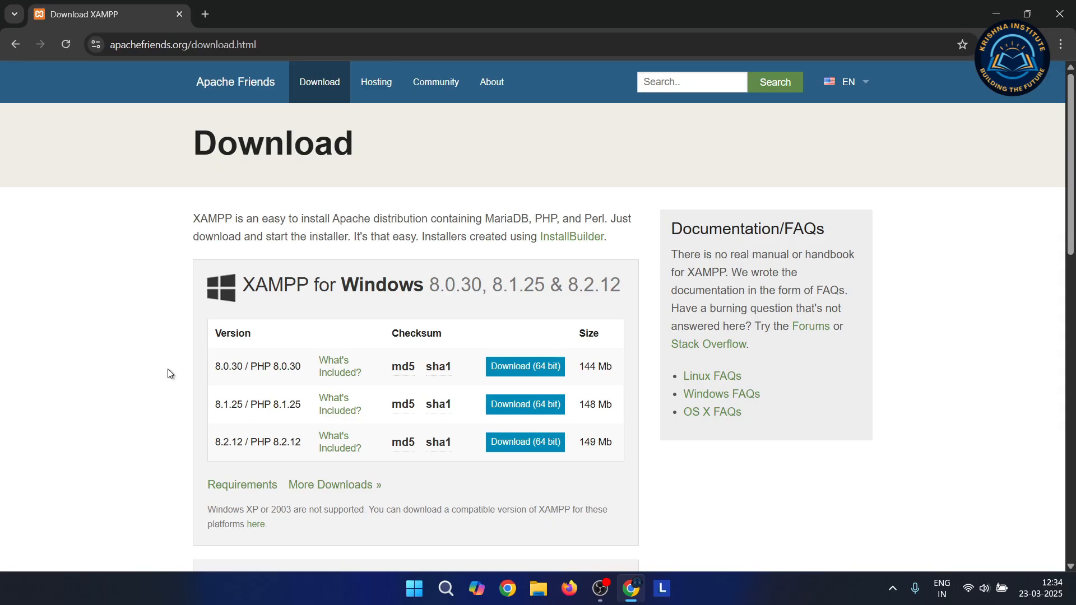
Scroll through the download page and back to the Windows installers for 8.0.30, 8.1.25 and 8.2.12
scroll(168, 371, down, 2)
scroll(167, 369, down, 1)
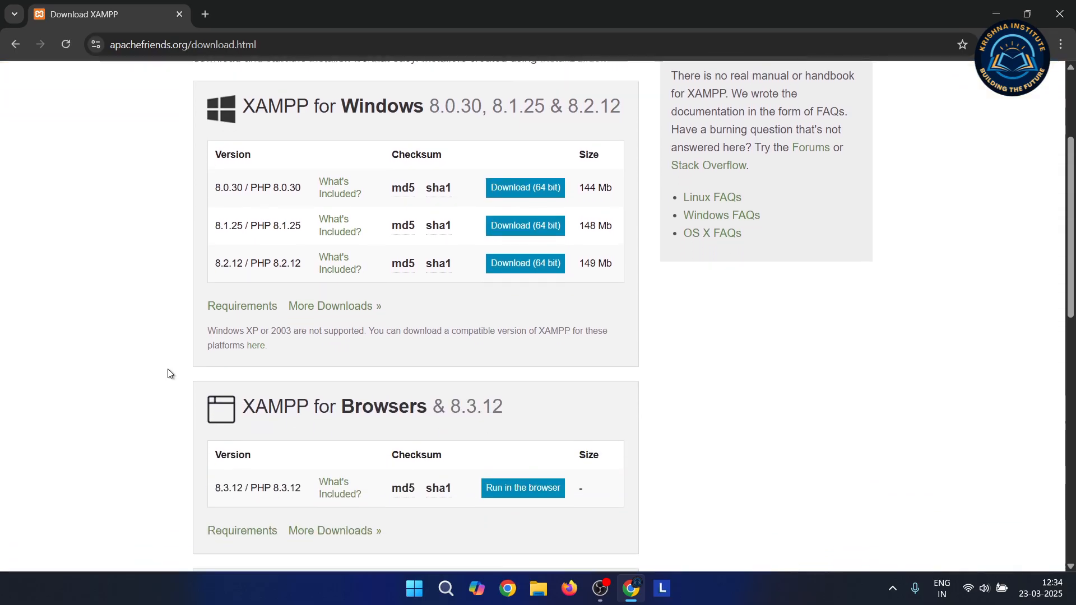
scroll(167, 368, down, 1)
scroll(168, 373, up, 3)
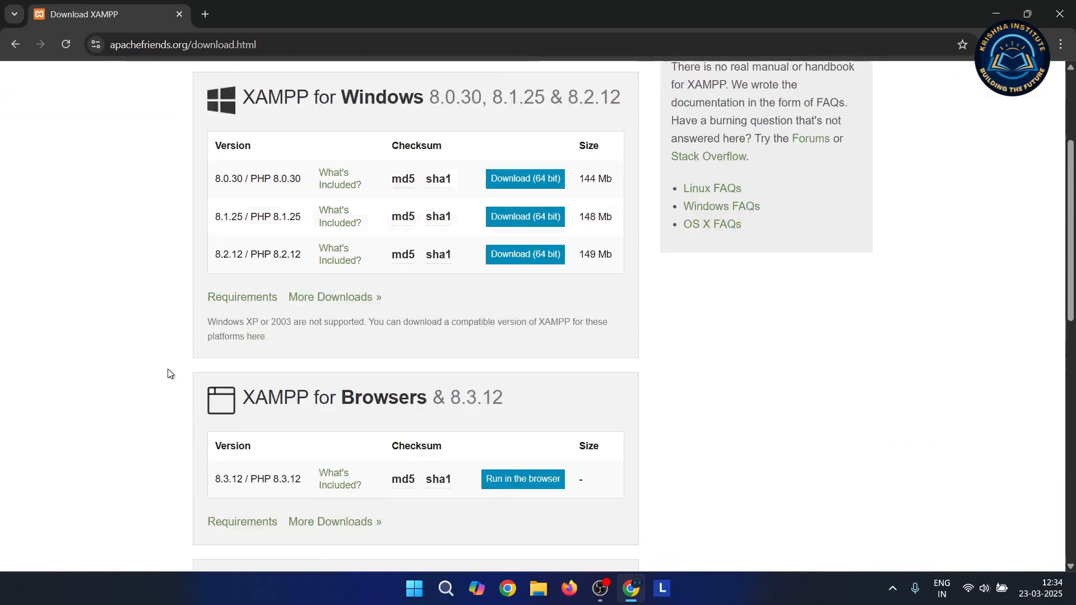
scroll(167, 368, down, 2)
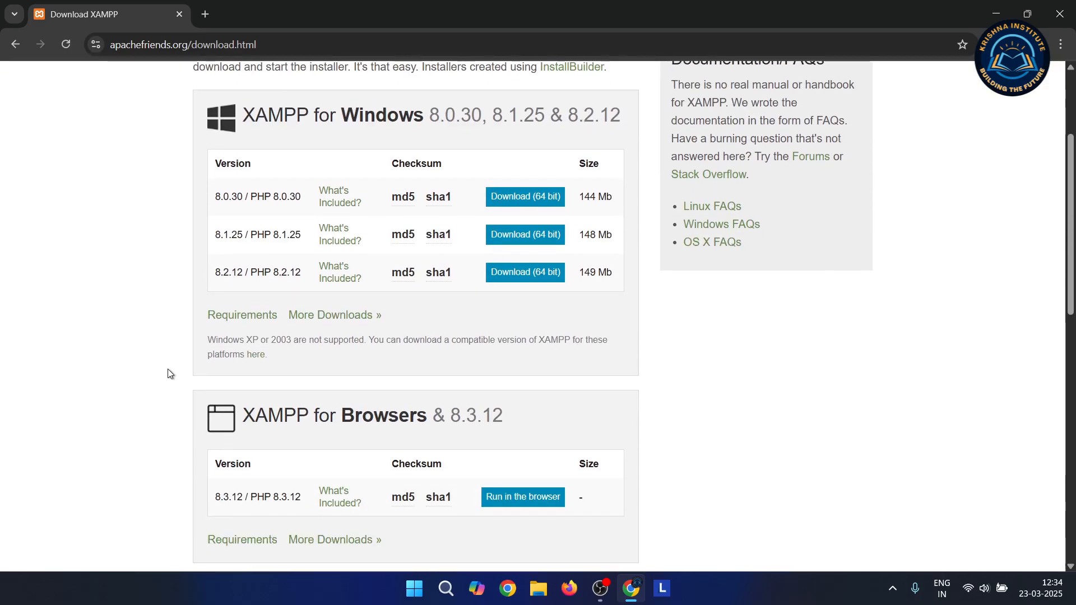
scroll(167, 368, down, 1)
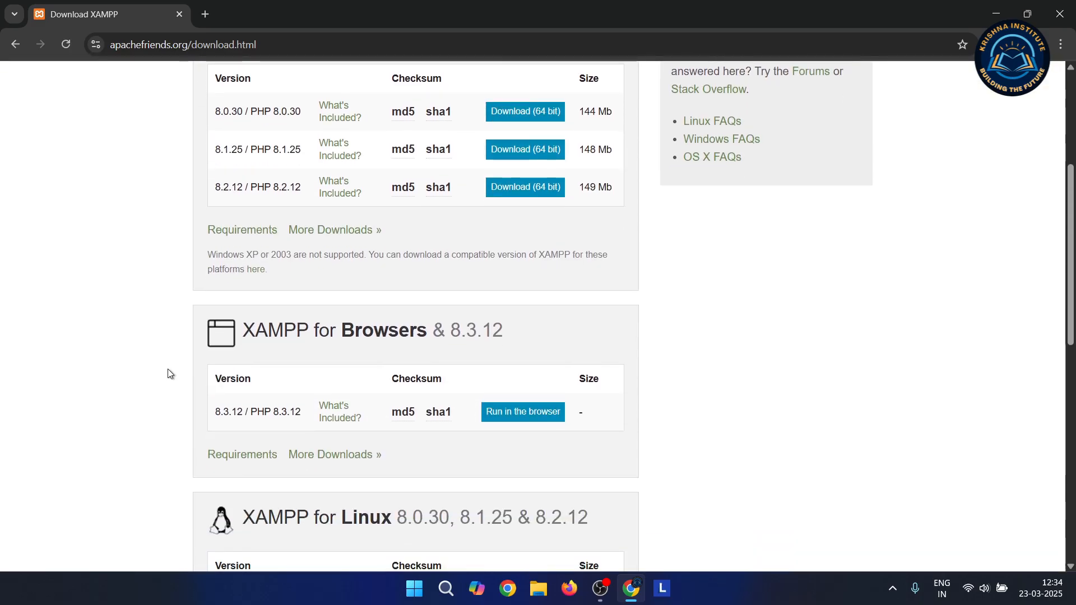
scroll(167, 373, down, 2)
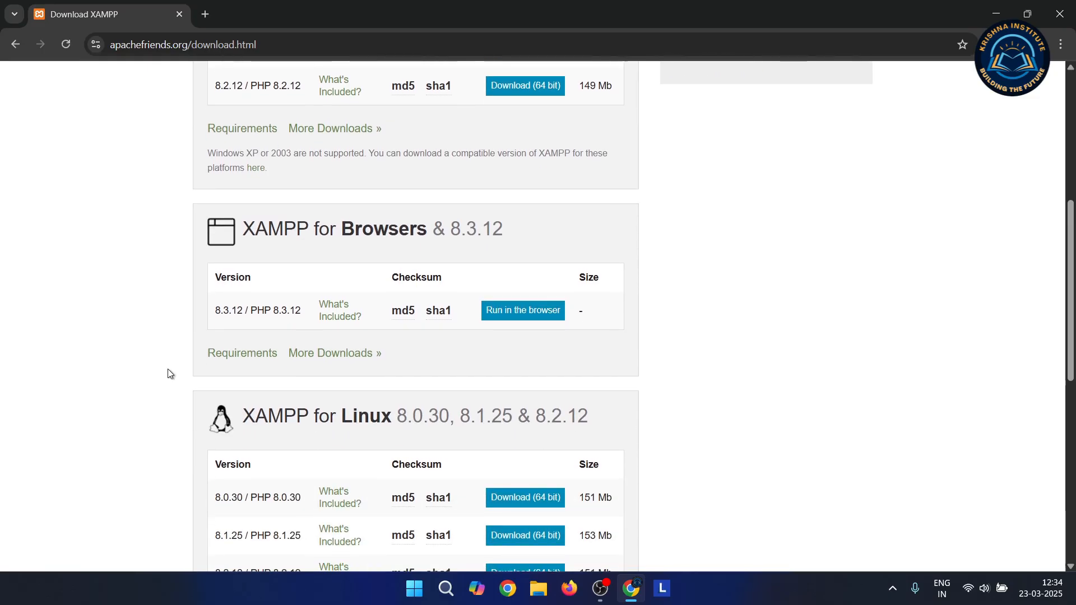
scroll(167, 373, down, 2)
scroll(167, 373, down, 3)
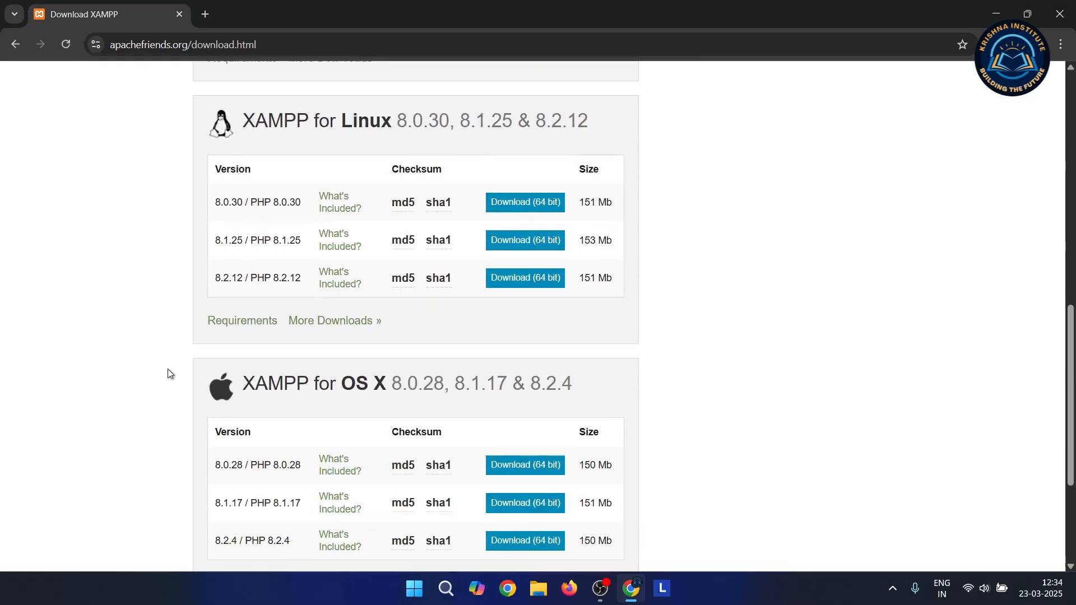
scroll(167, 373, down, 4)
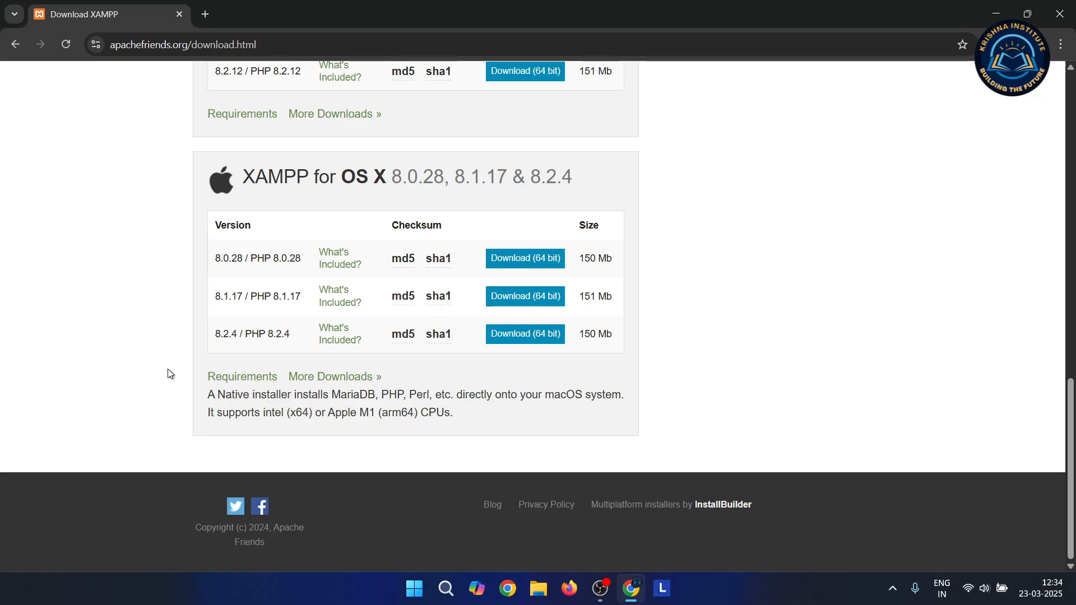
scroll(170, 374, up, 15)
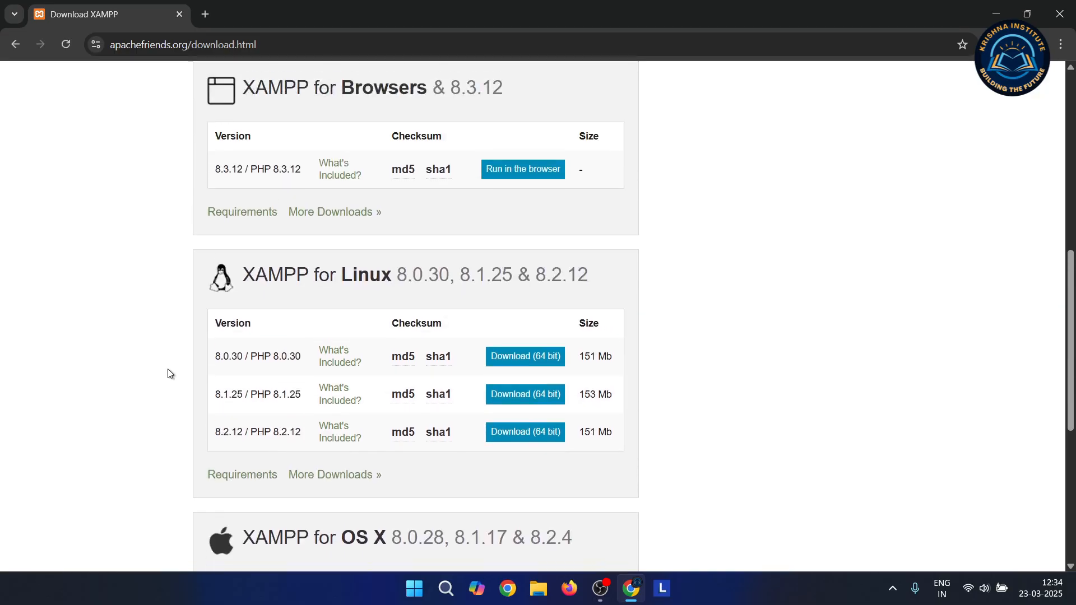
scroll(168, 371, down, 1)
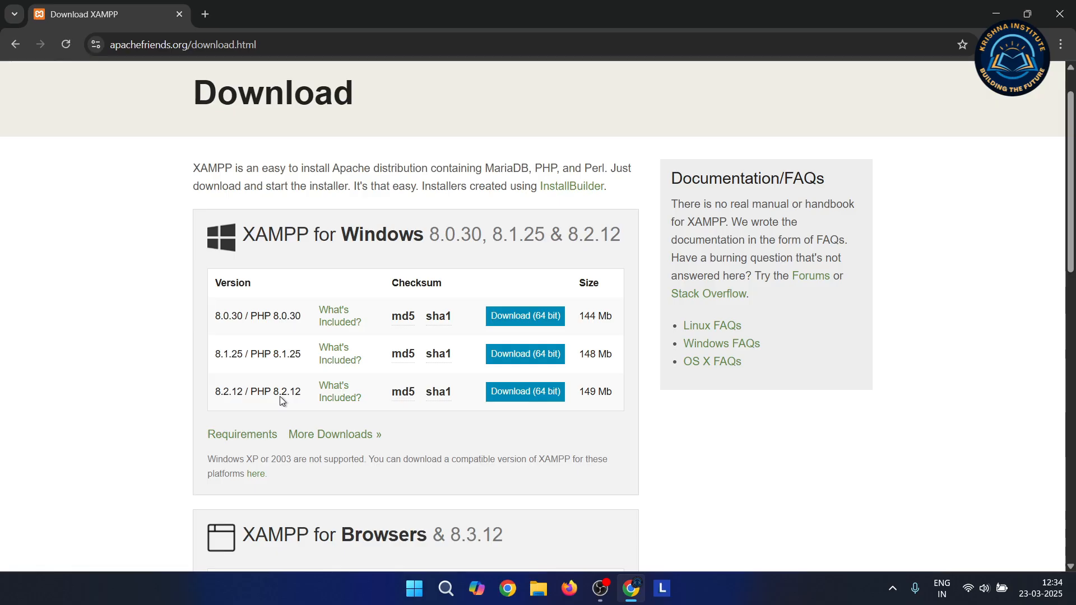
scroll(438, 414, down, 4)
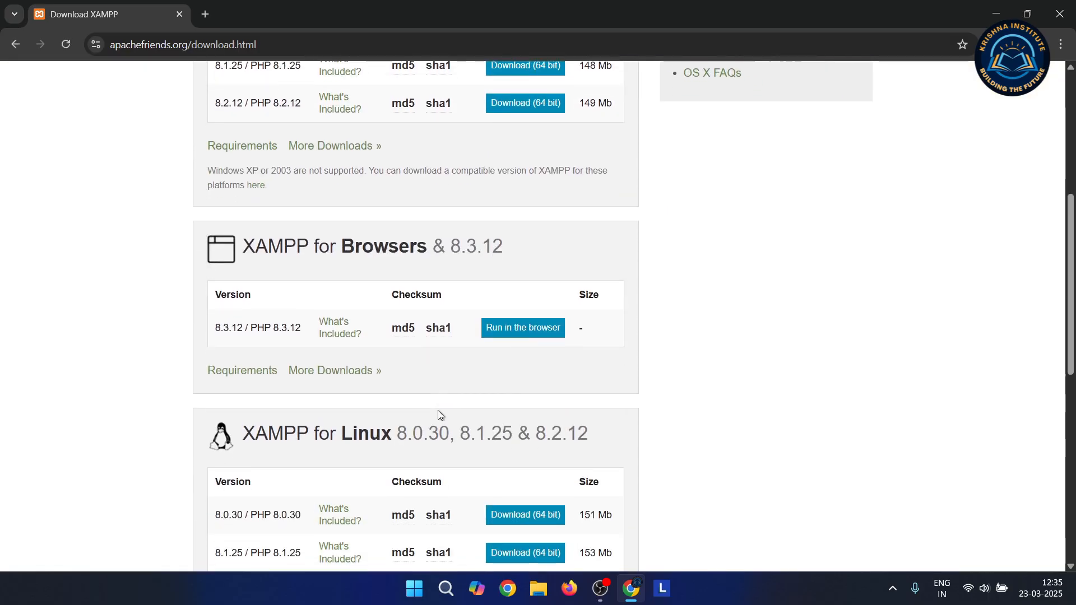
scroll(439, 414, down, 2)
scroll(439, 415, up, 5)
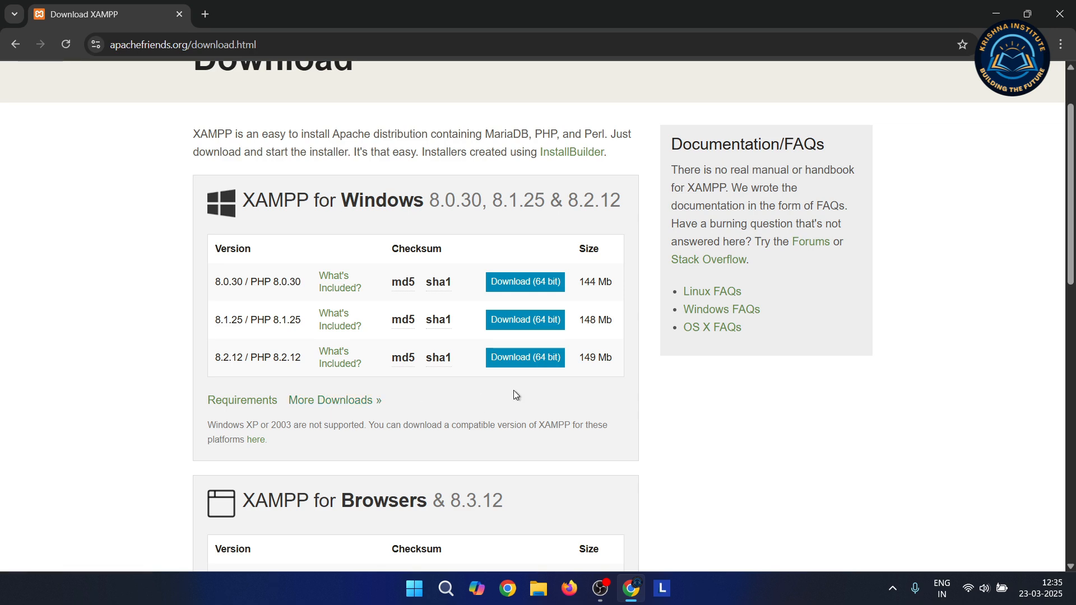
Download the 64-bit XAMPP 8.2.12 Windows installer, close the SourceForge tab, and return to the Apache Friends home page
click(534, 364)
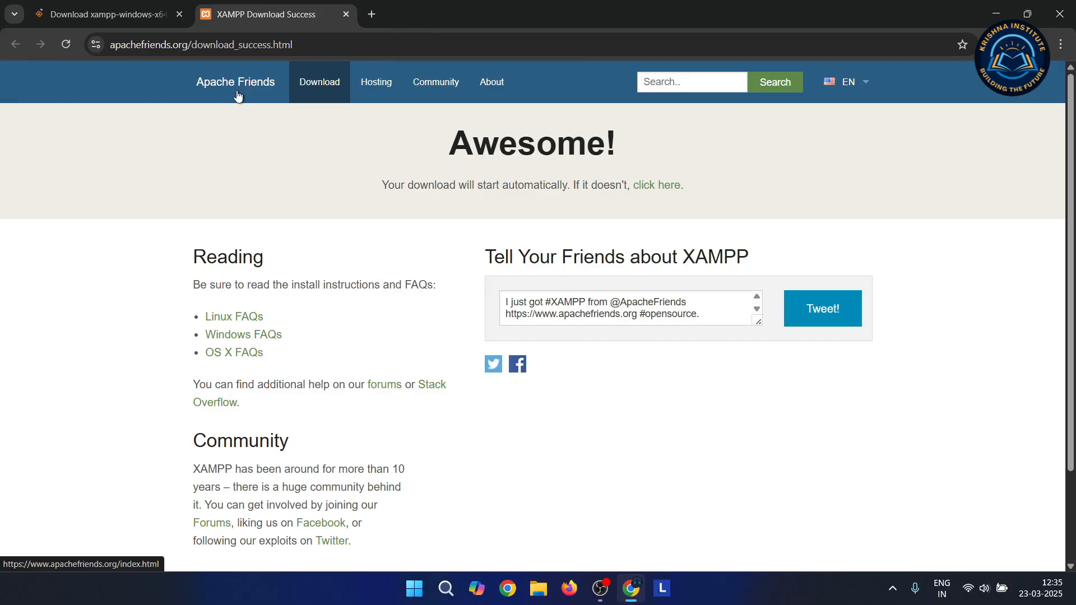
click(121, 14)
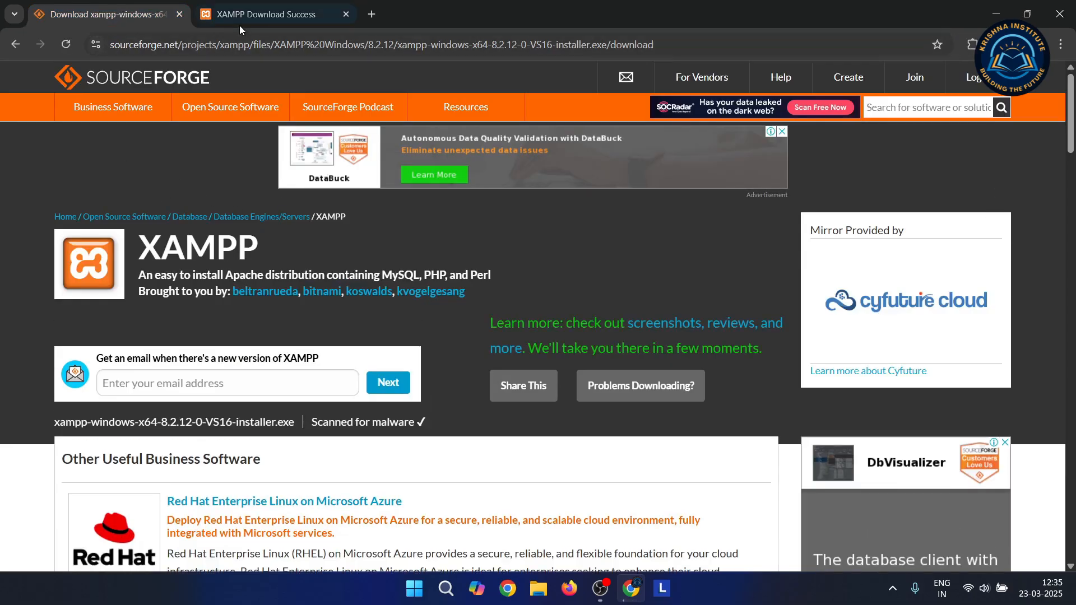
click(180, 15)
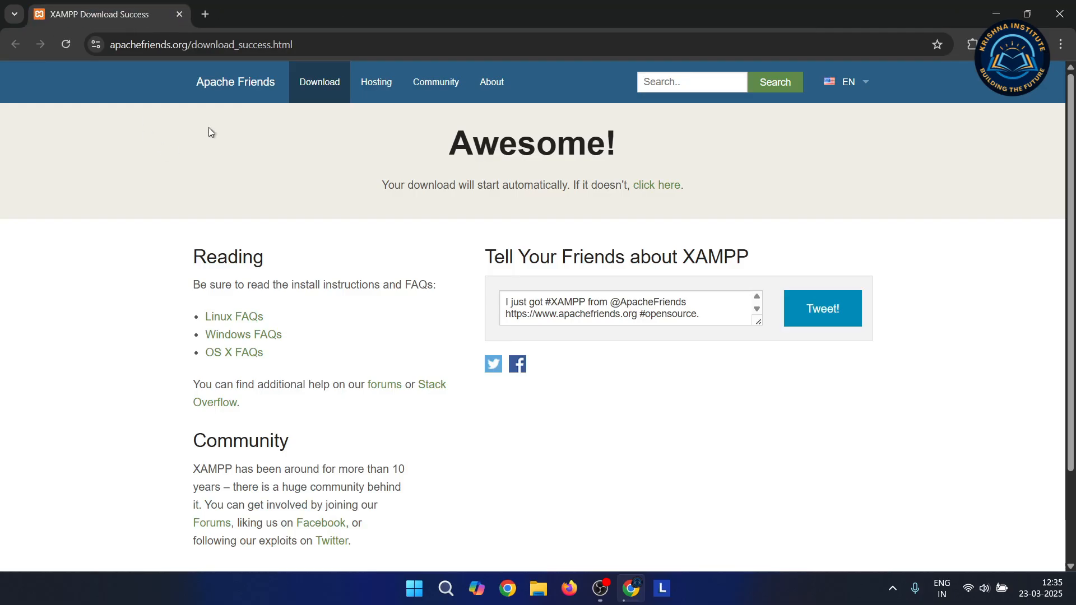
click(244, 82)
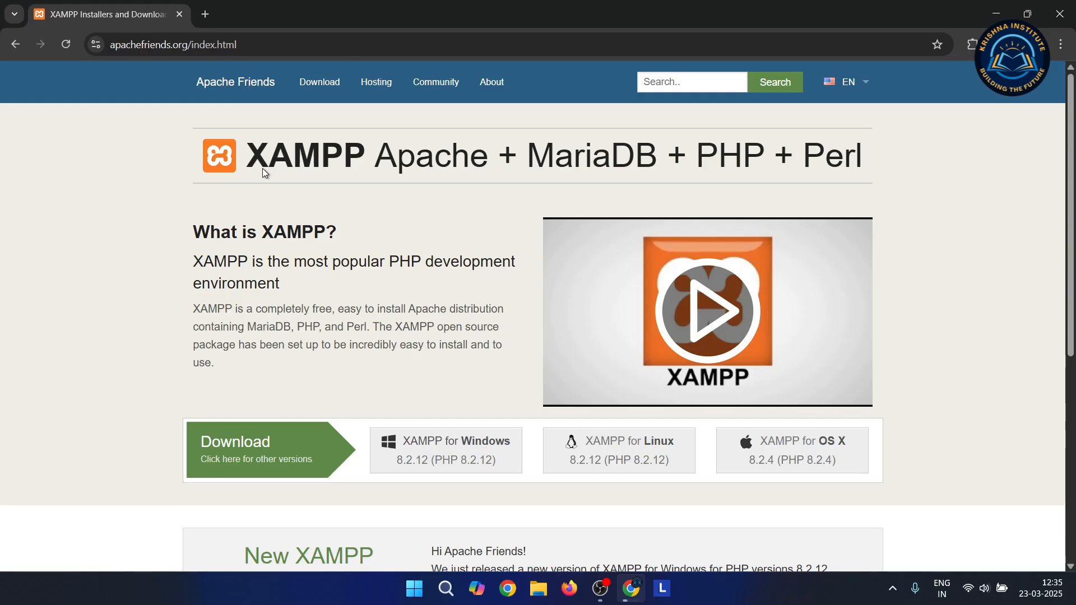
scroll(263, 168, down, 5)
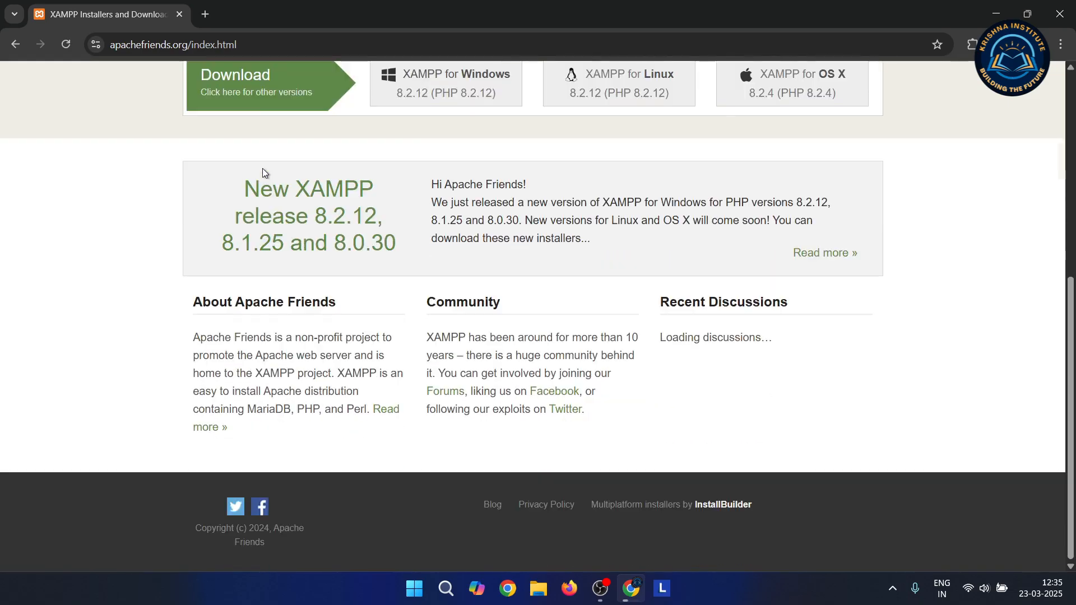
scroll(264, 172, up, 5)
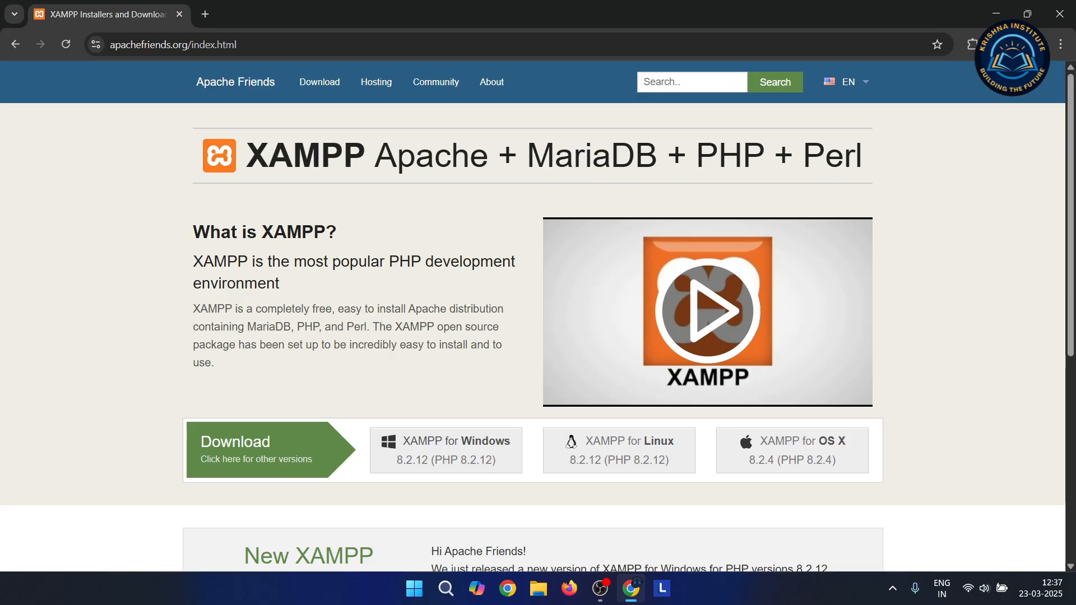
Run the downloaded xampp-windows-x64 installer from Chrome's downloads and acknowledge the UAC warning
click(1003, 44)
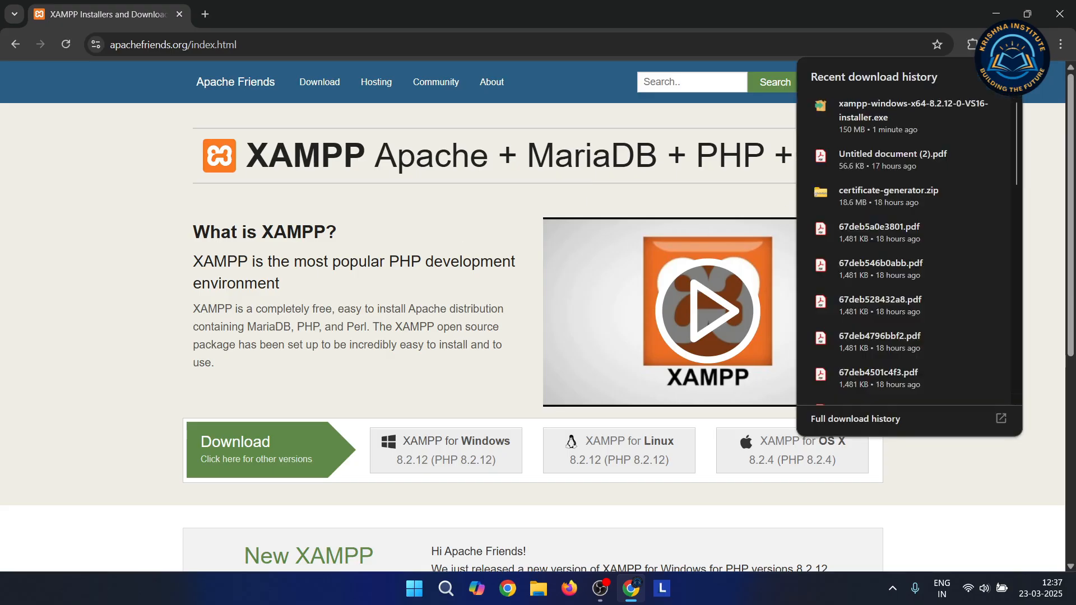
click(916, 109)
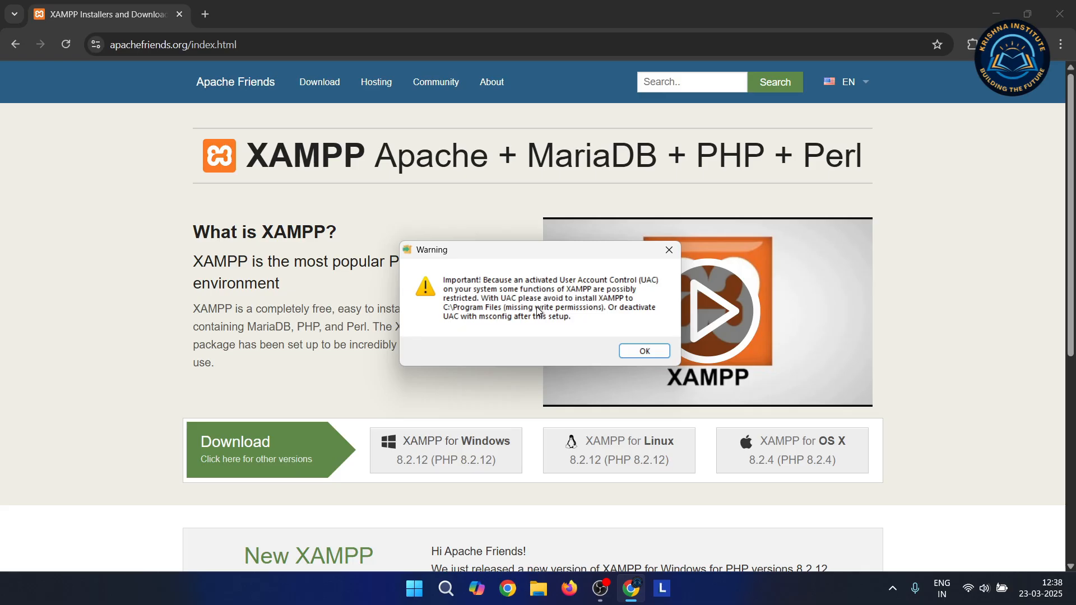
click(645, 351)
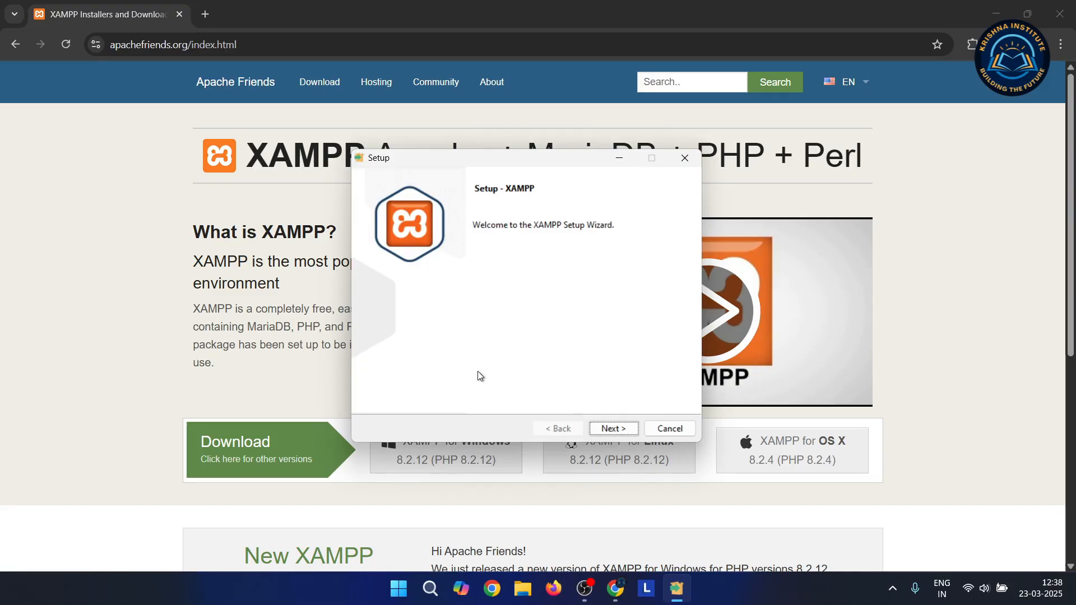
Keep the default components and C:\xampp as the installation folder in XAMPP Setup
click(611, 428)
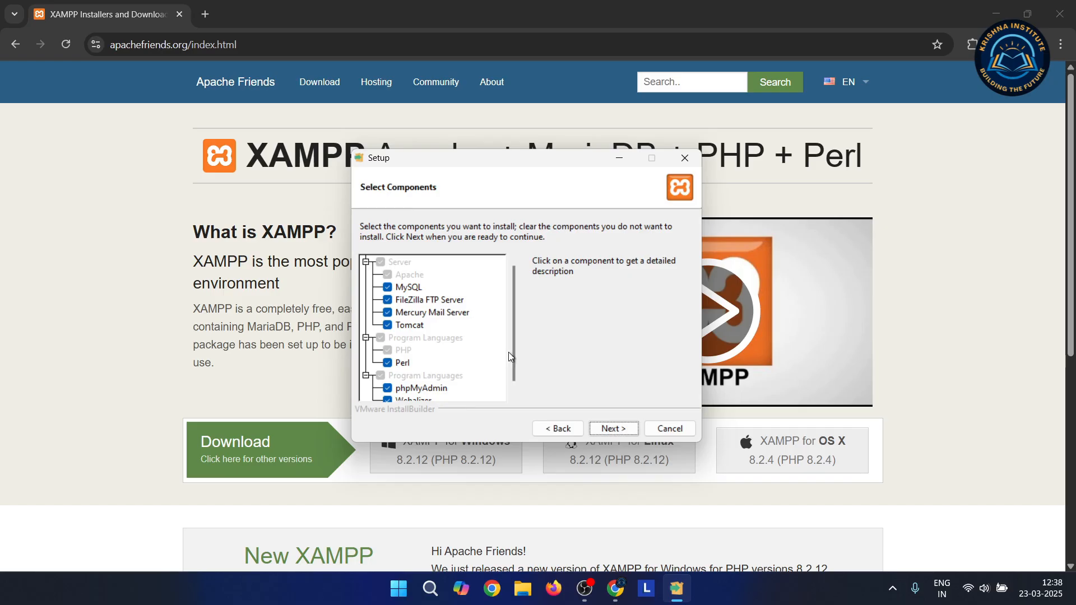
drag(513, 351, 514, 318)
click(623, 430)
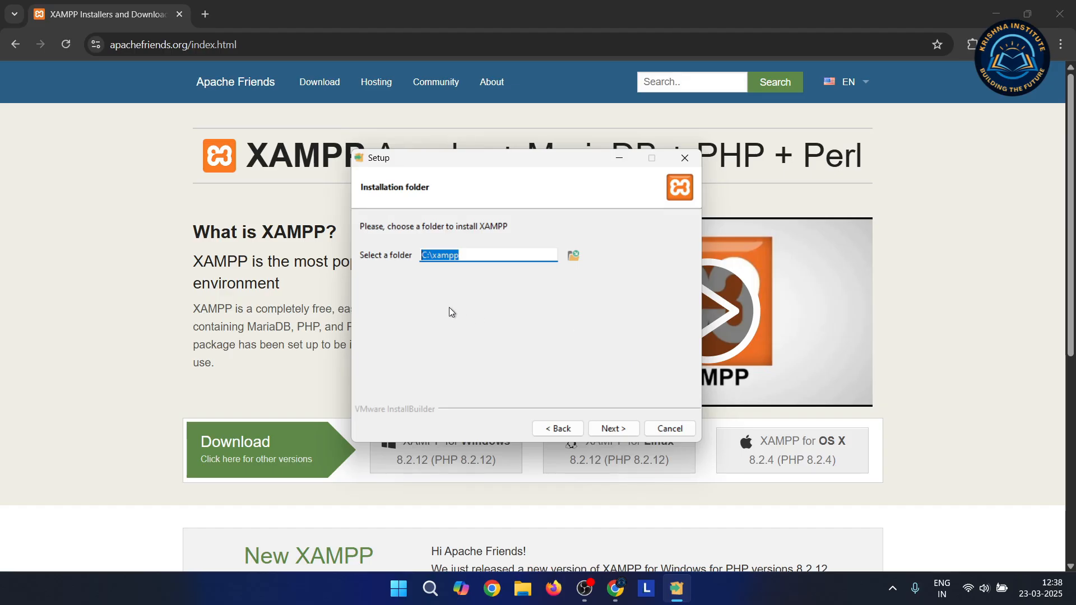
click(470, 257)
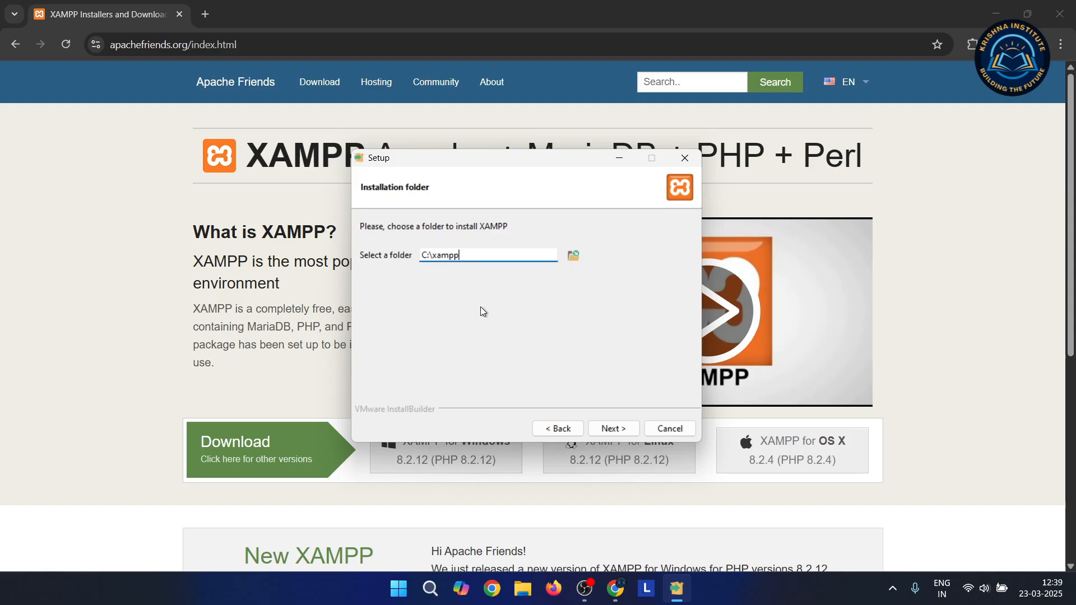
click(631, 437)
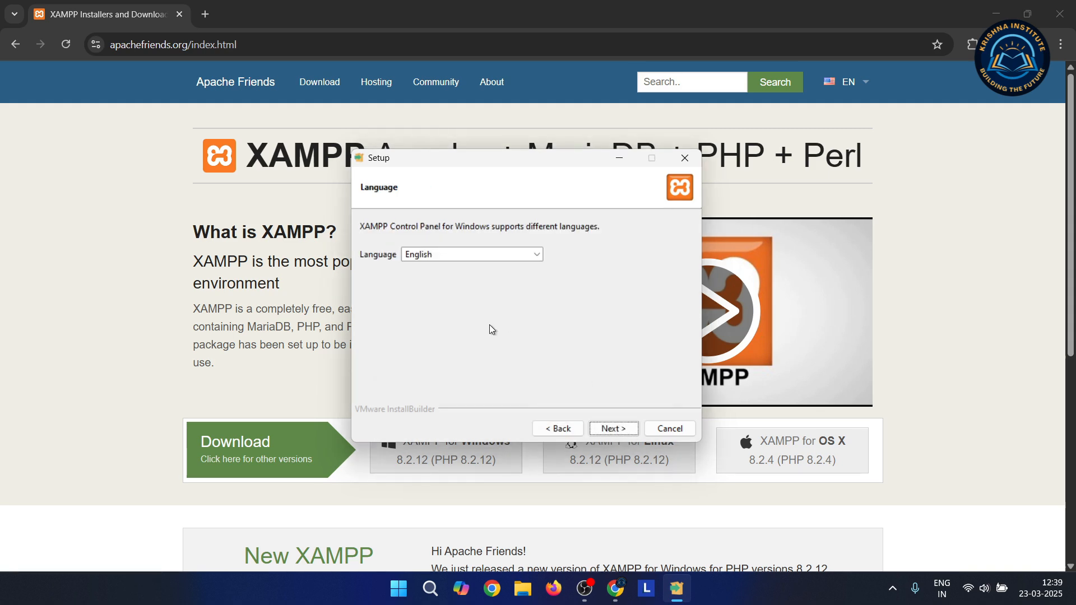
Keep English as the Control Panel language and begin the XAMPP installation
click(537, 256)
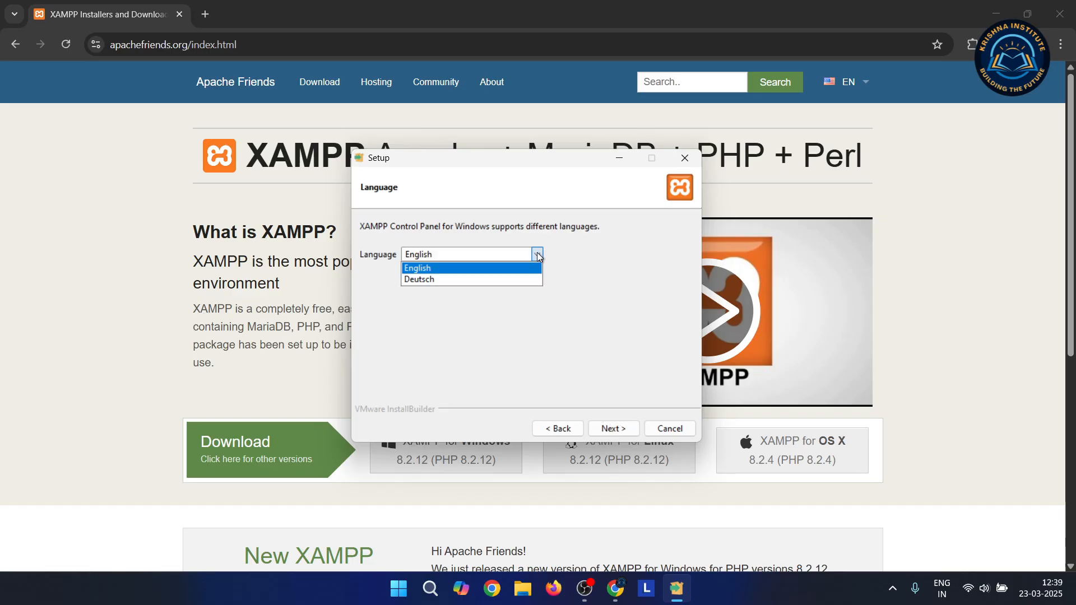
click(589, 366)
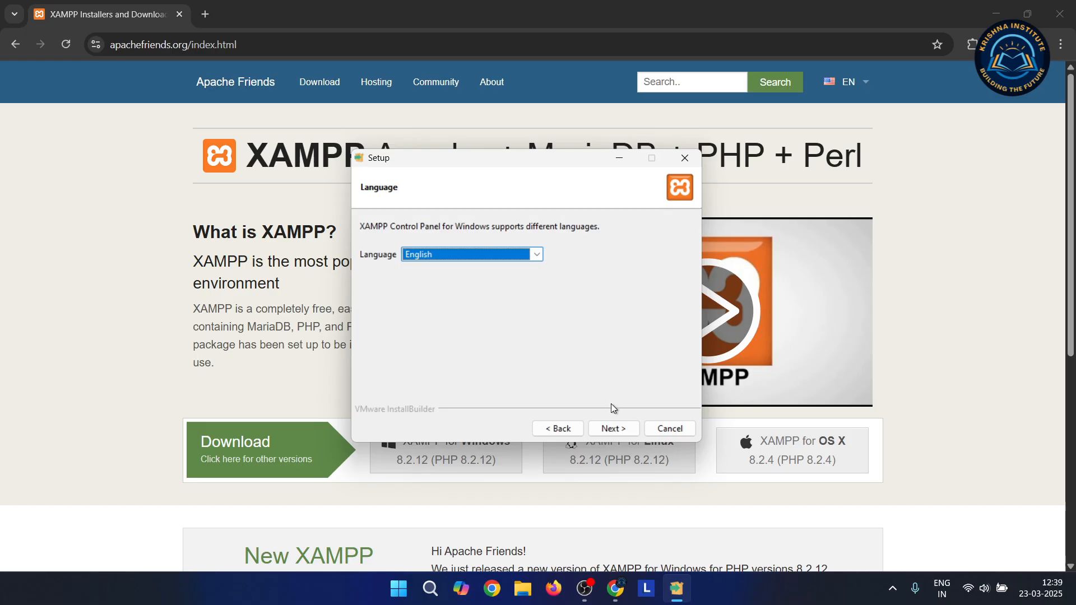
click(620, 433)
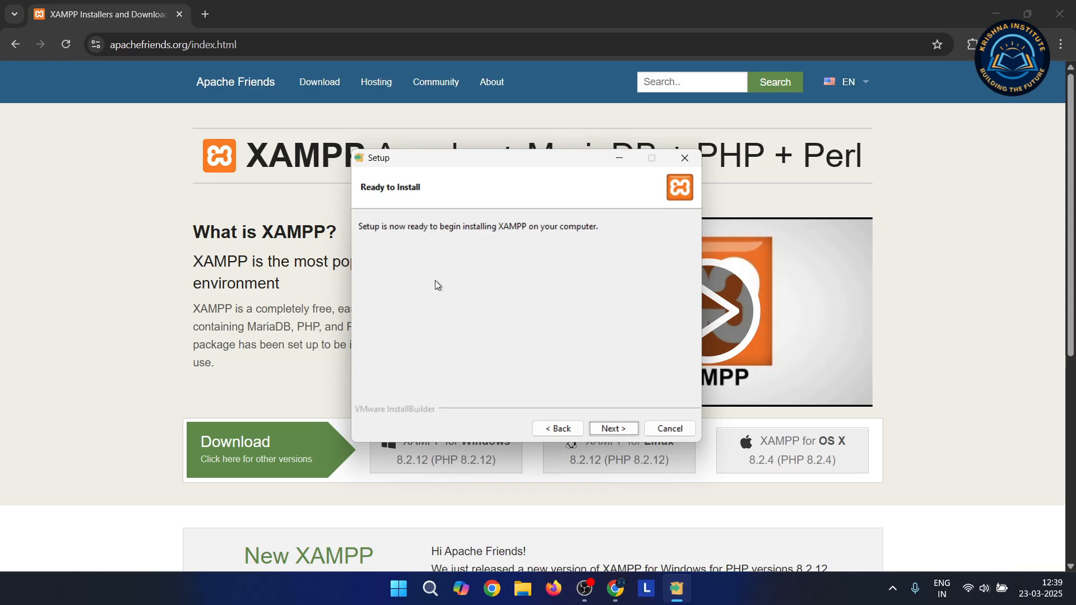
click(622, 430)
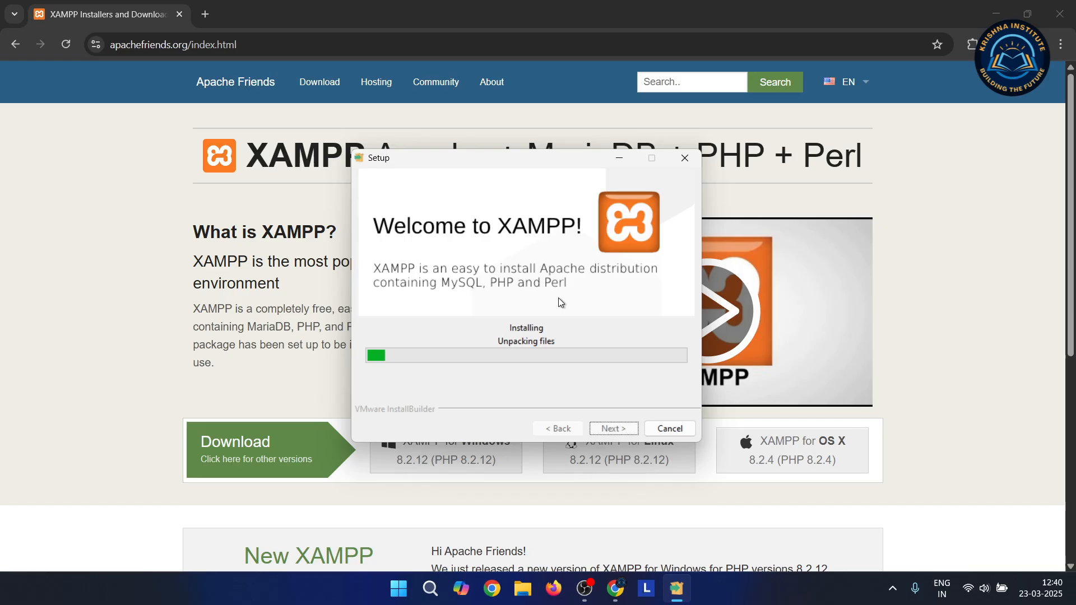
Switch to Chrome and back to XAMPP Setup while the installation progresses
click(926, 11)
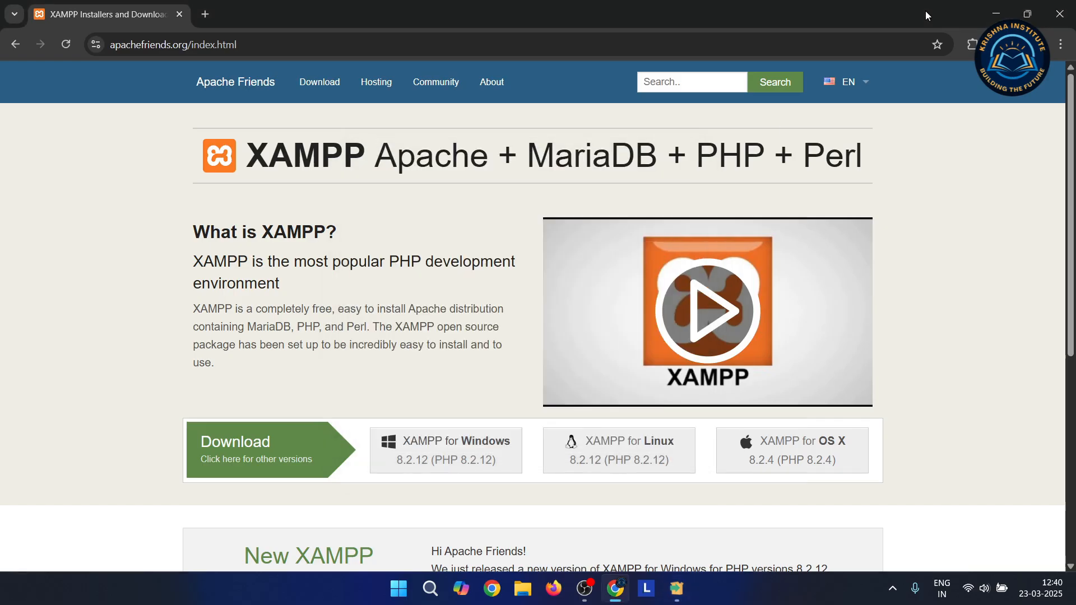
click(676, 588)
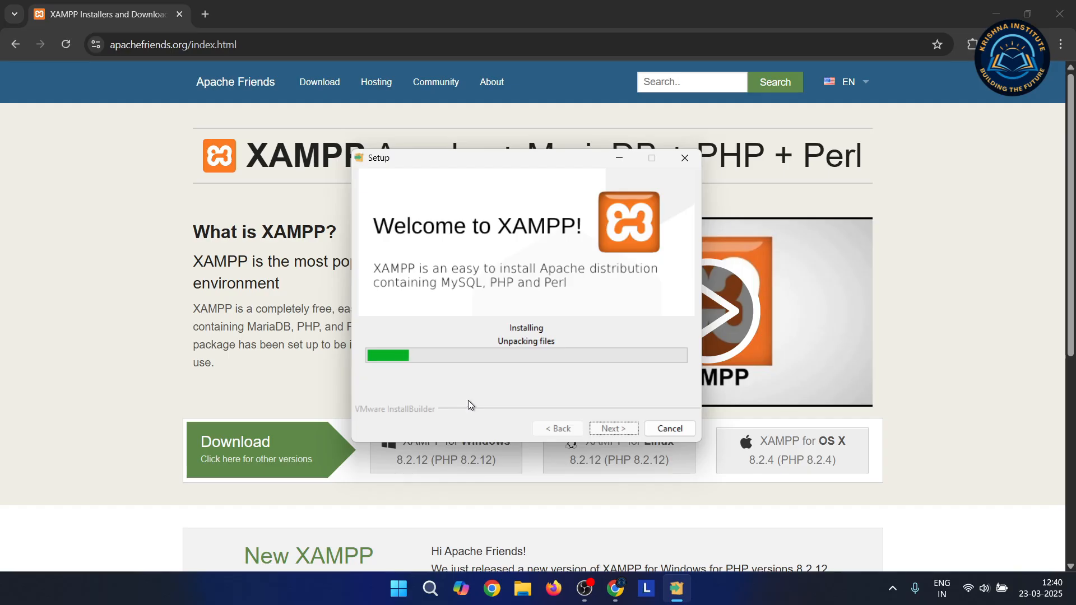
mouse_move(615, 598)
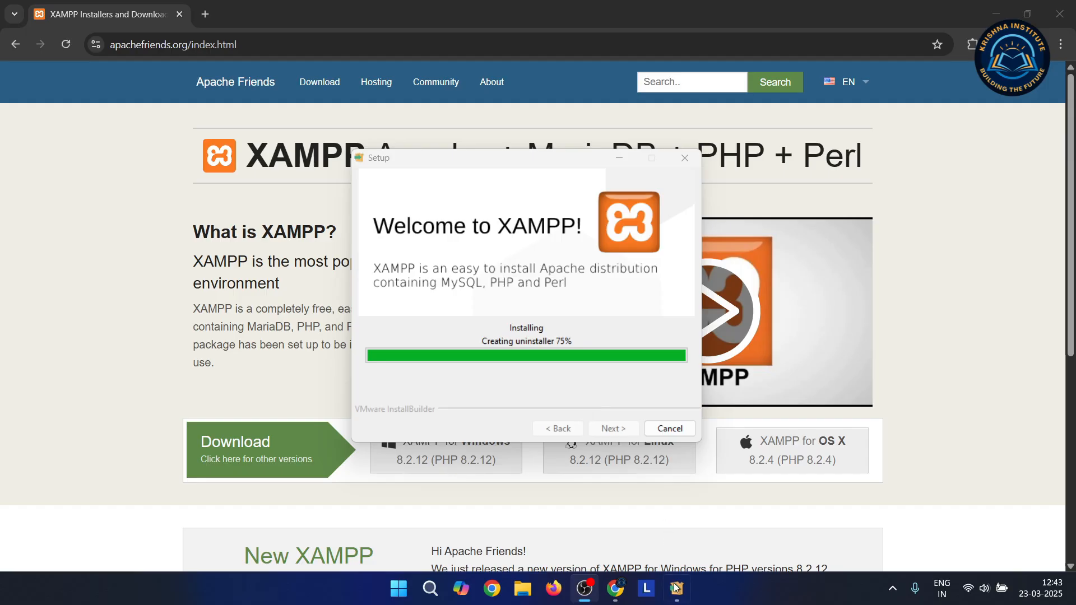
mouse_move(676, 589)
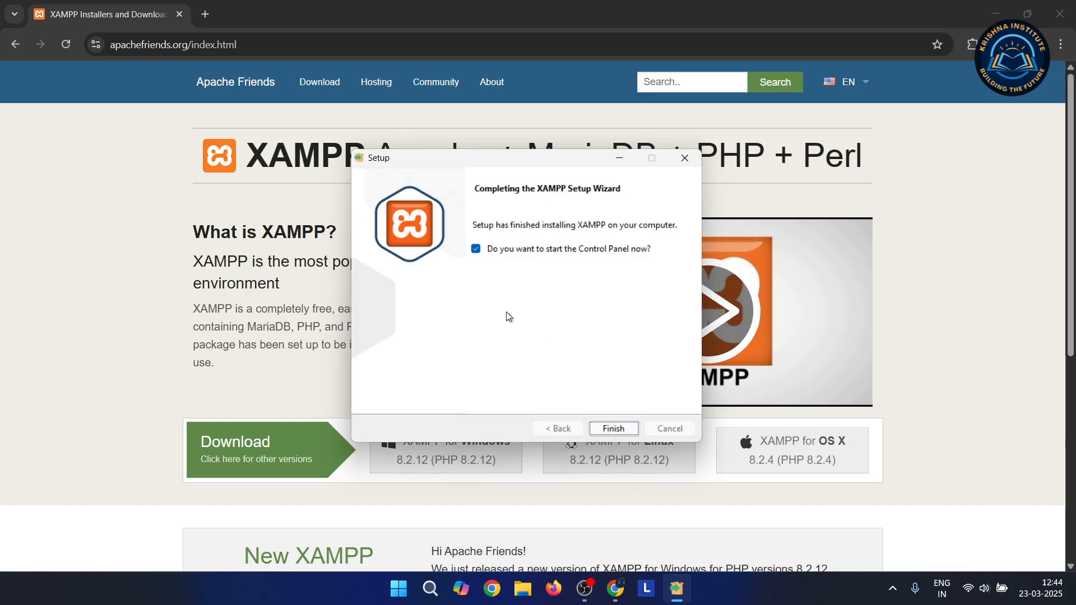
Finish XAMPP Setup without starting the Control Panel
click(476, 250)
click(617, 429)
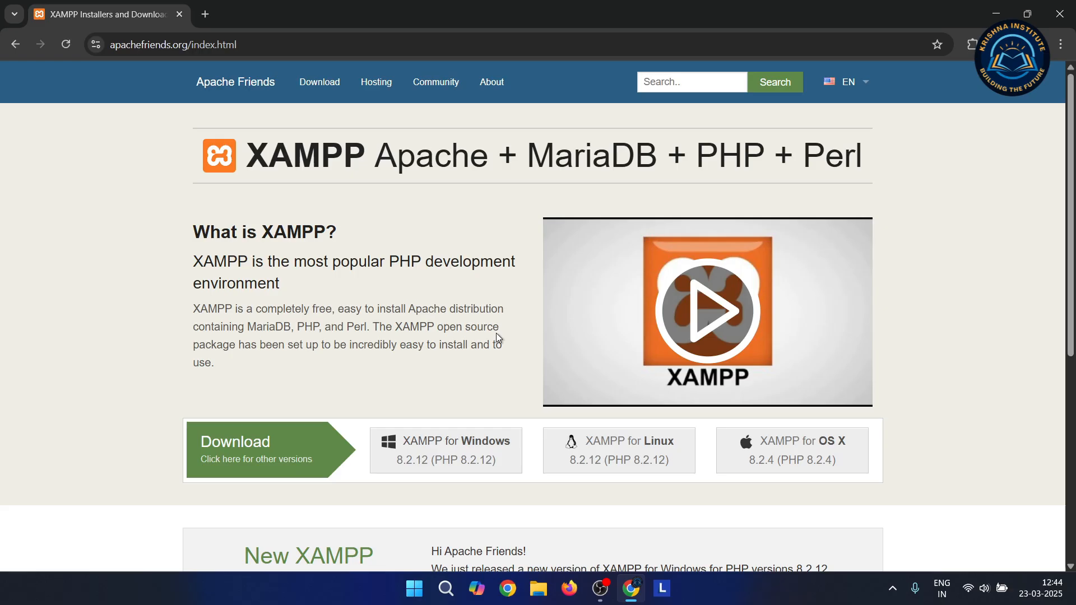
Find 'xamp' in Windows Search and run XAMPP Control Panel as administrator
click(446, 589)
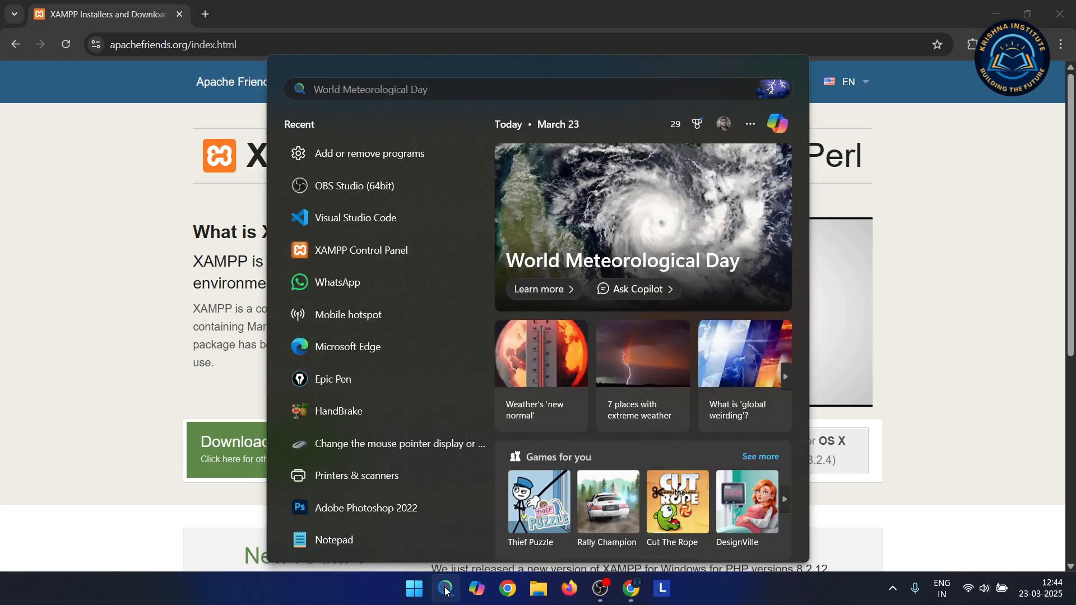
text(xamp)
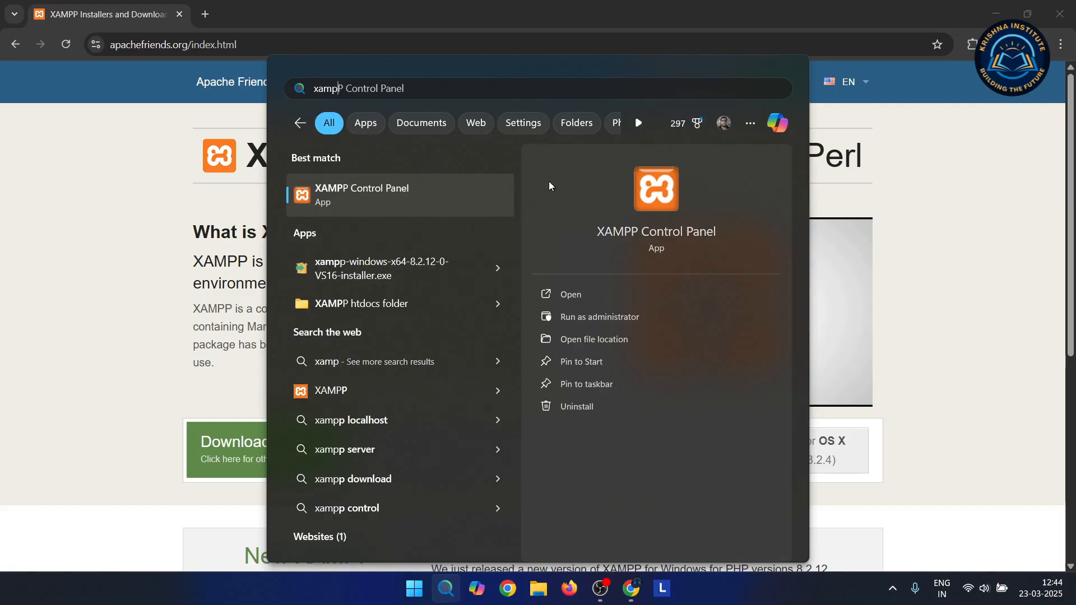
click(595, 317)
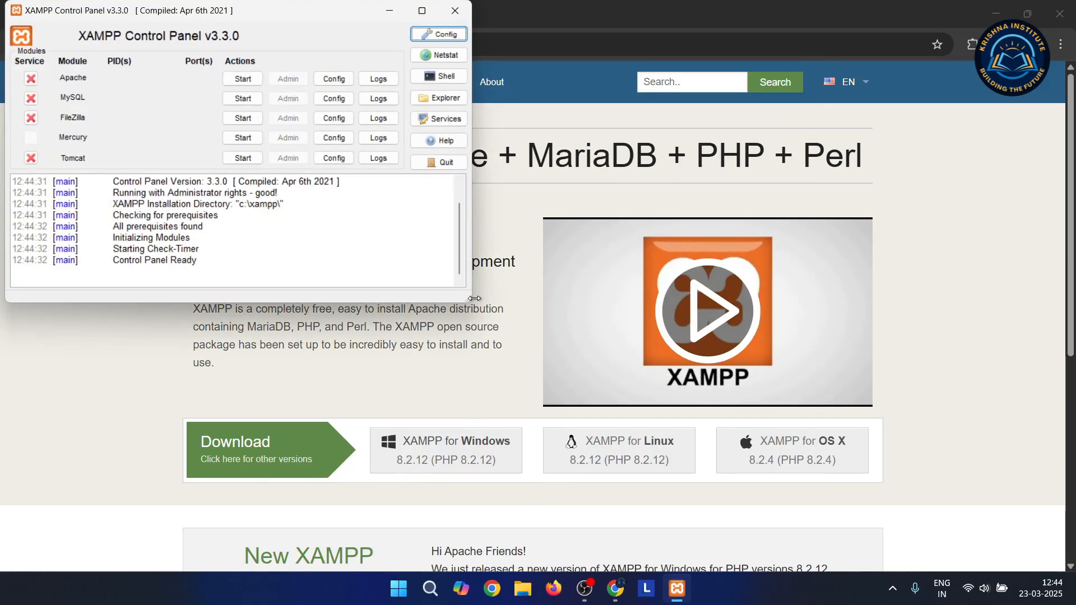
Maximize the Control Panel and start Apache (ports 80, 443) and MySQL (port 3306)
drag(255, 12, 459, 81)
double_click(458, 81)
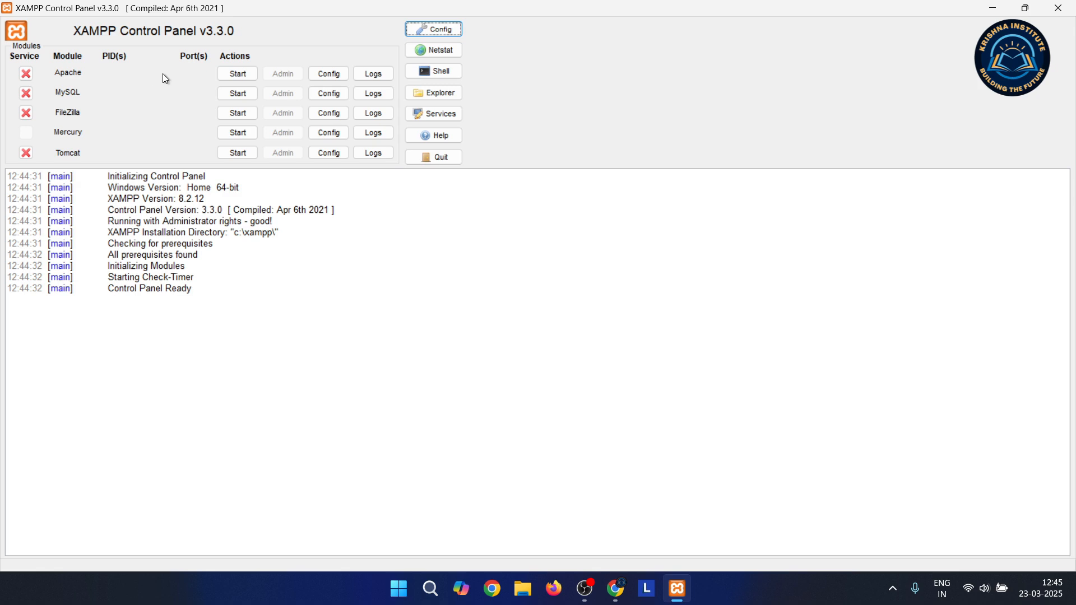
click(238, 75)
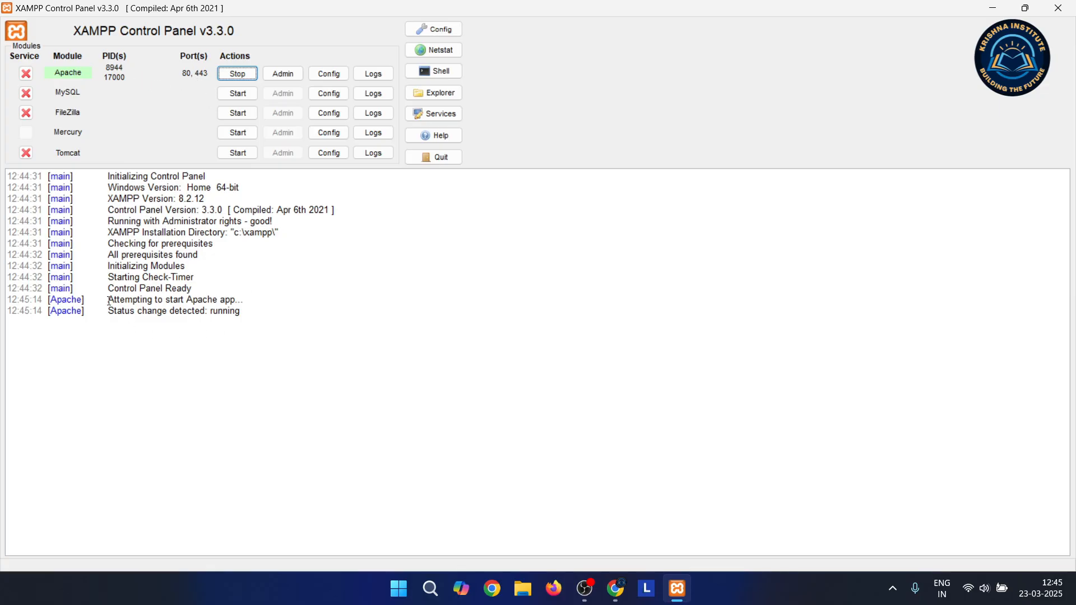
drag(109, 312, 250, 314)
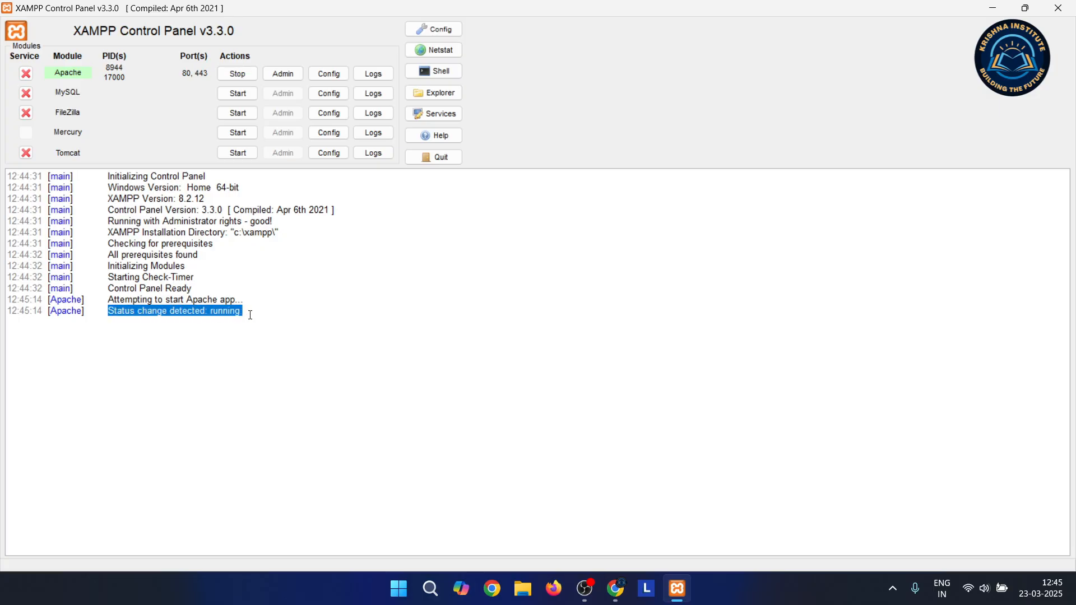
click(319, 325)
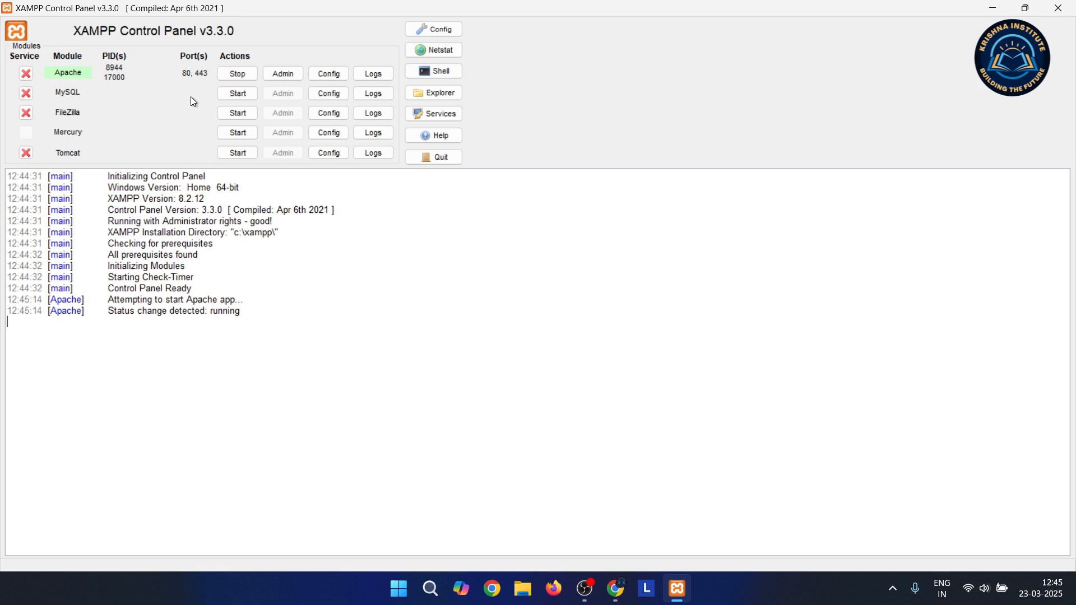
click(242, 94)
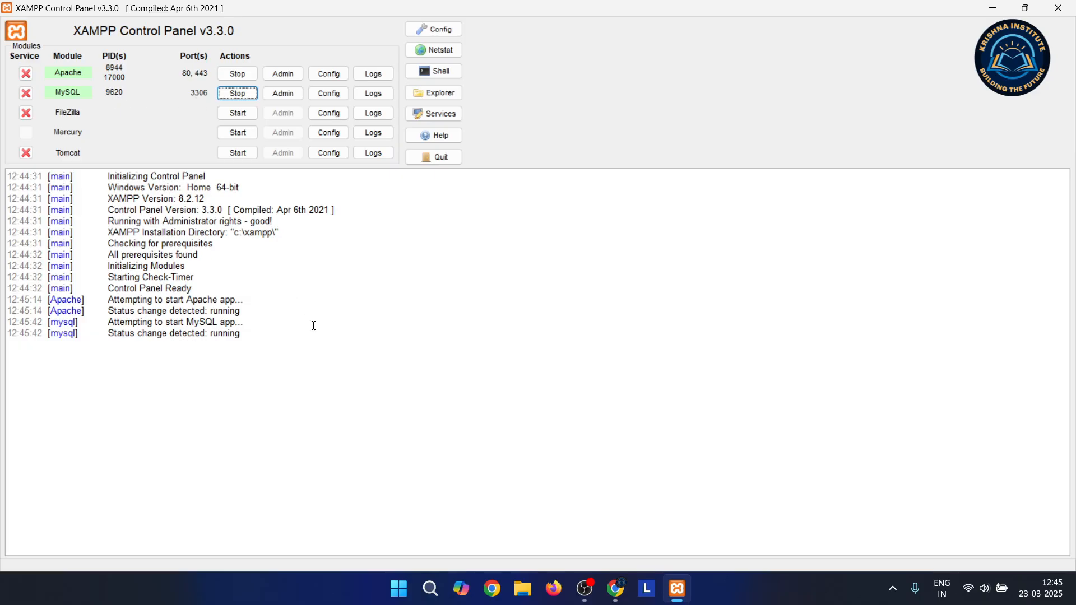
click(1025, 8)
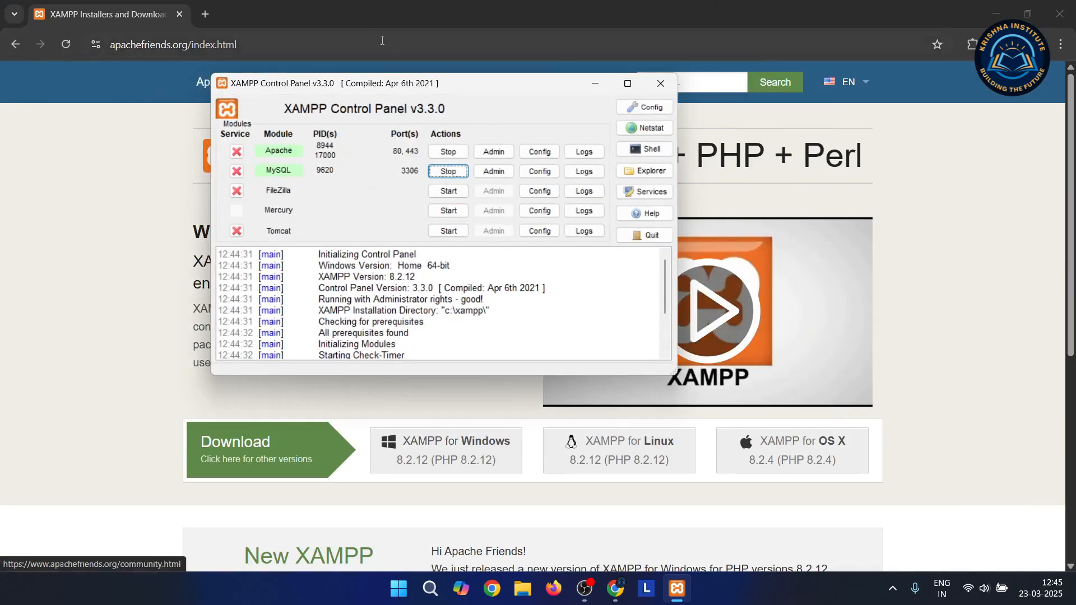
Point Chrome at localhost to load the XAMPP for Windows 8.2.12 dashboard
click(334, 9)
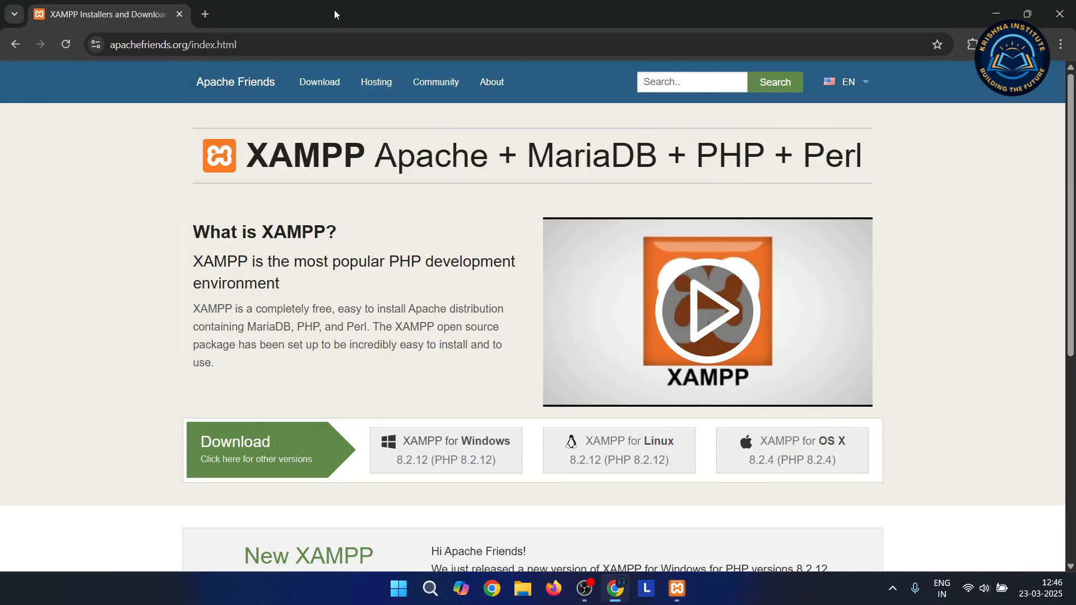
click(270, 45)
key(ctrl+a)
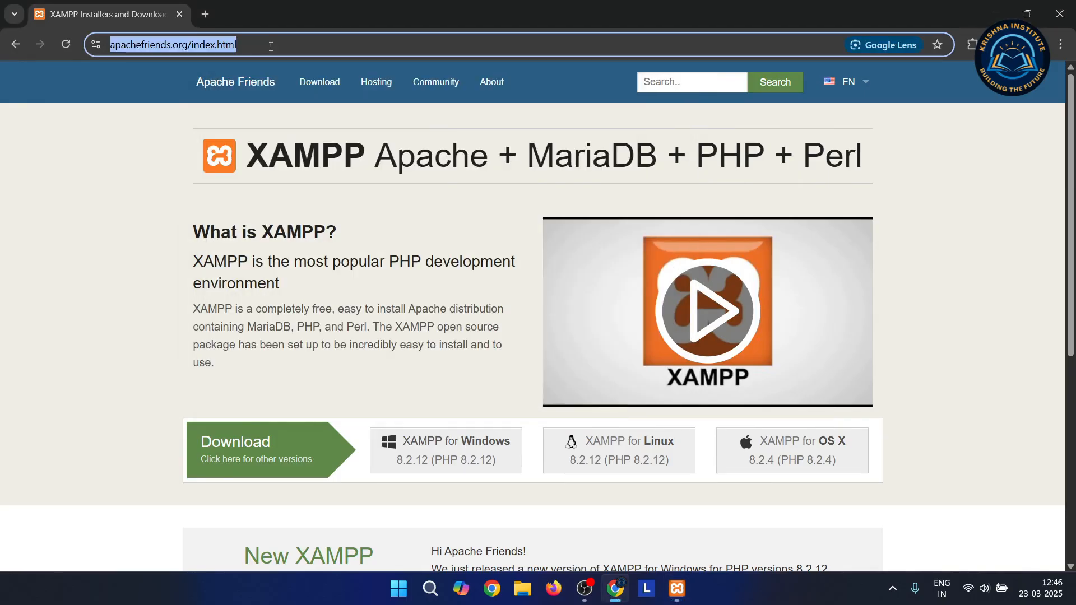
key(BackSpace)
text(localh)
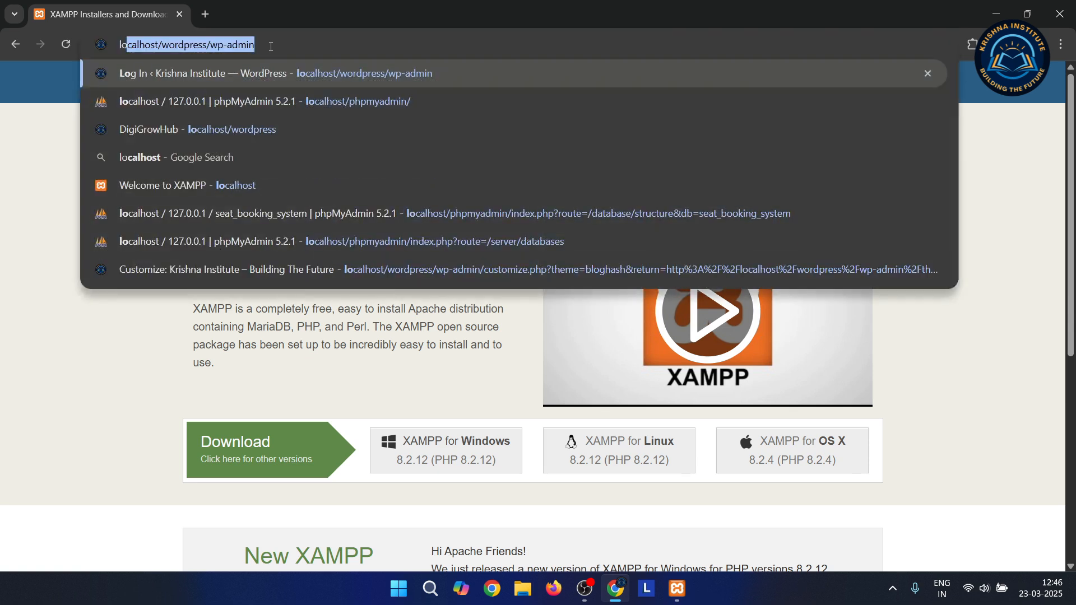
text(o)
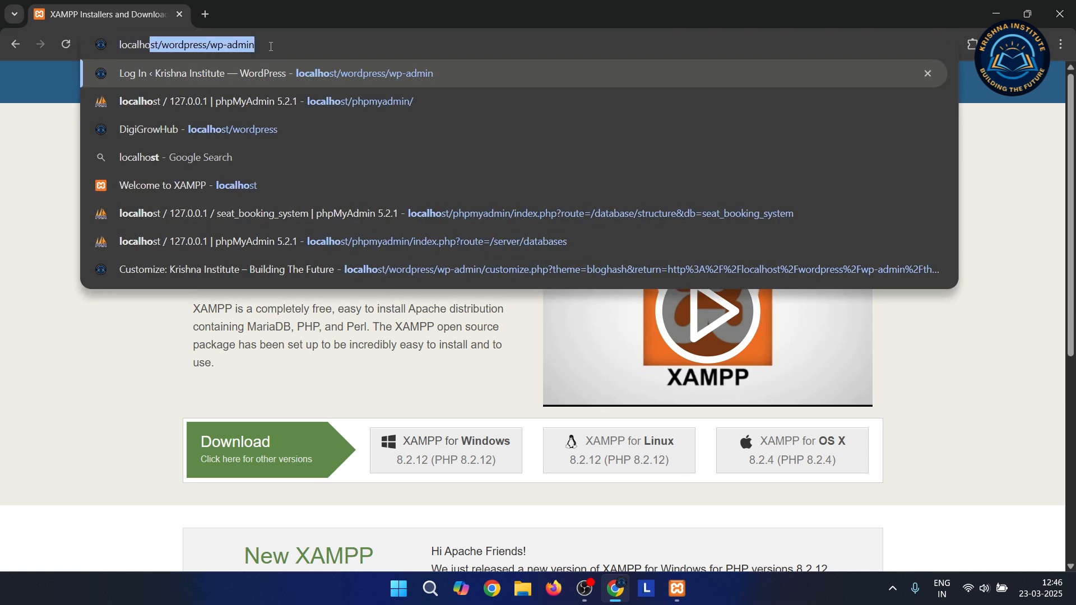
text(st)
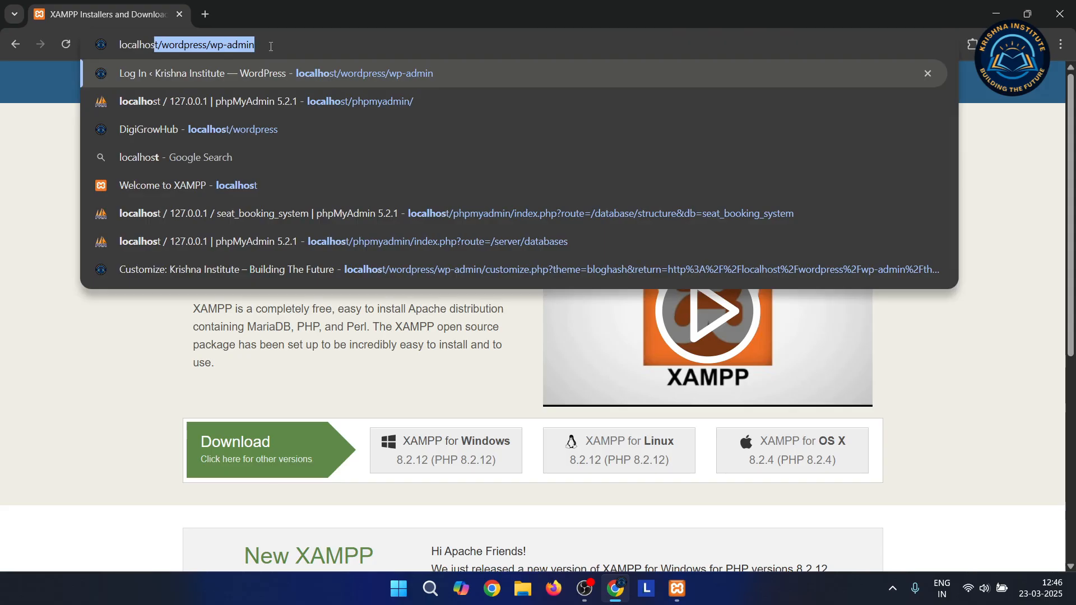
key(BackSpace)
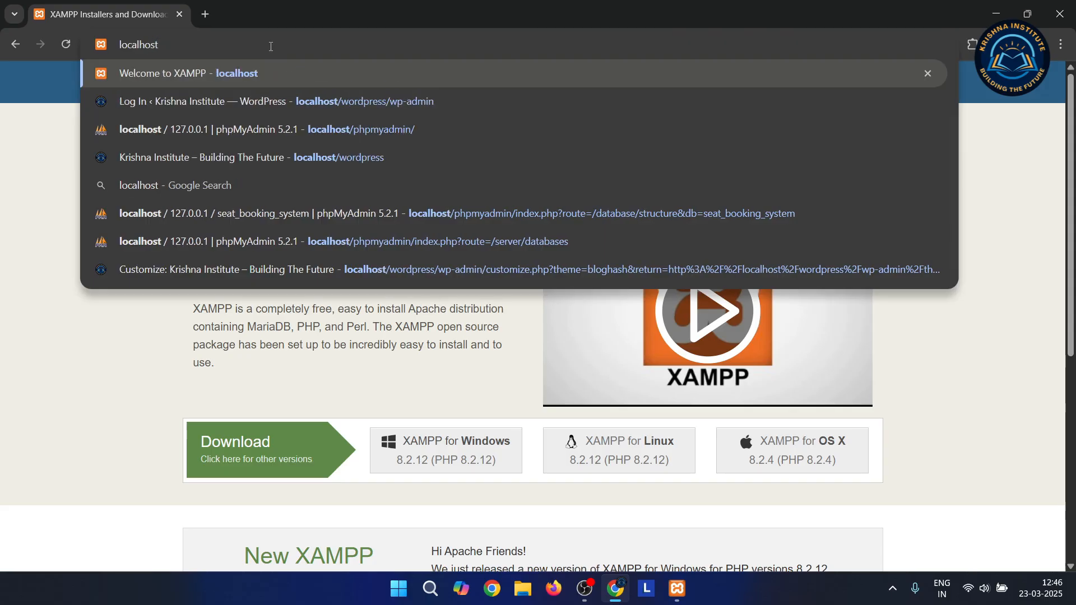
key(Return)
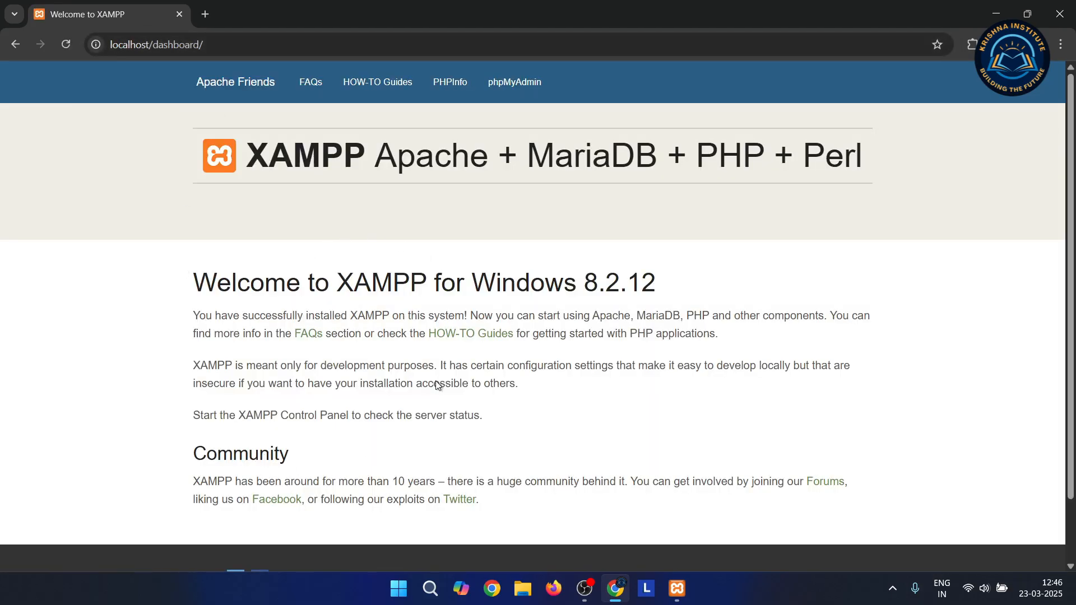
scroll(439, 384, down, 2)
scroll(439, 384, up, 2)
click(586, 595)
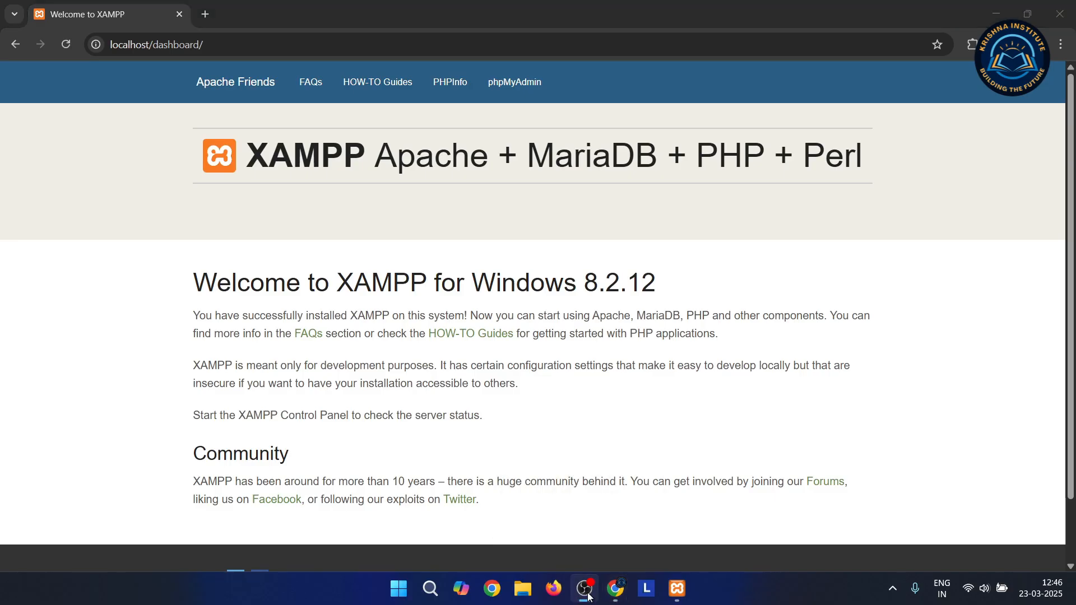
click(586, 595)
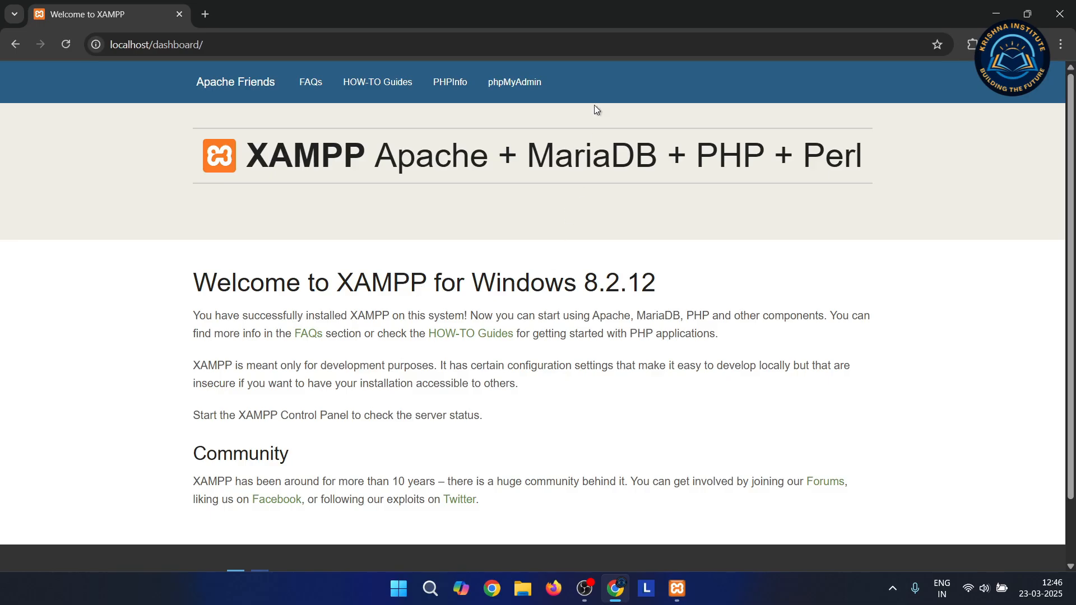
Open phpMyAdmin from the dashboard and go to its Databases page
click(519, 90)
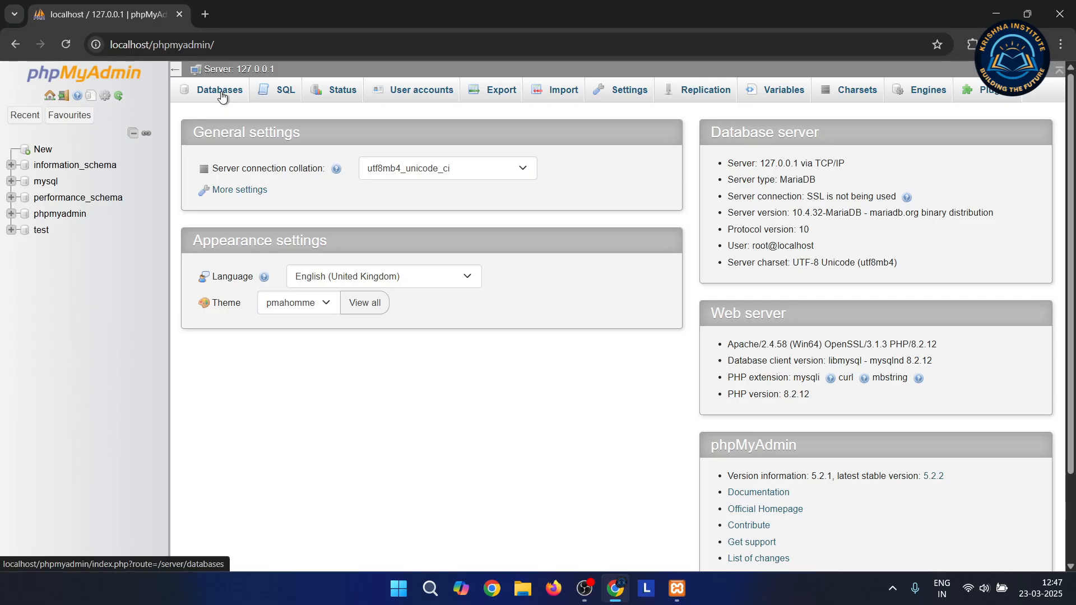
click(39, 154)
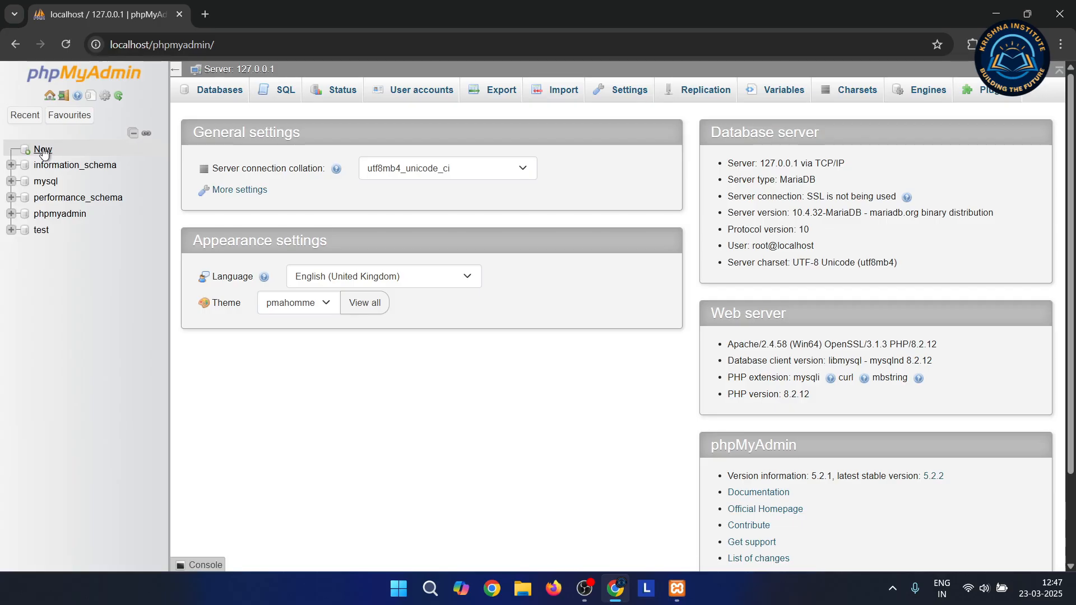
click(43, 151)
Create a database named Krishna, keeping the default utf8mb4_general_ci collation
click(269, 208)
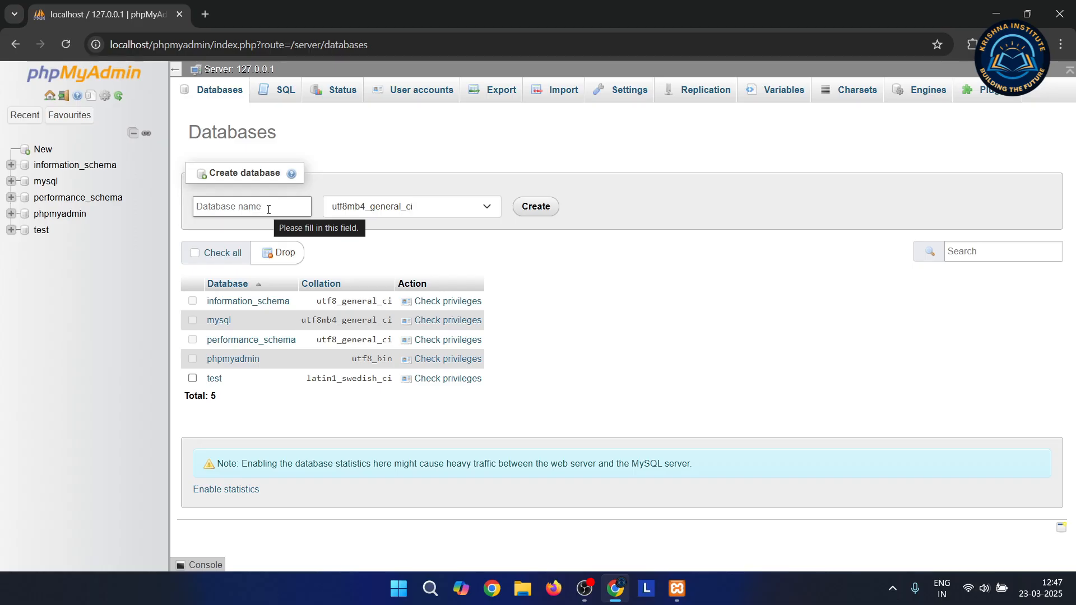
click(268, 207)
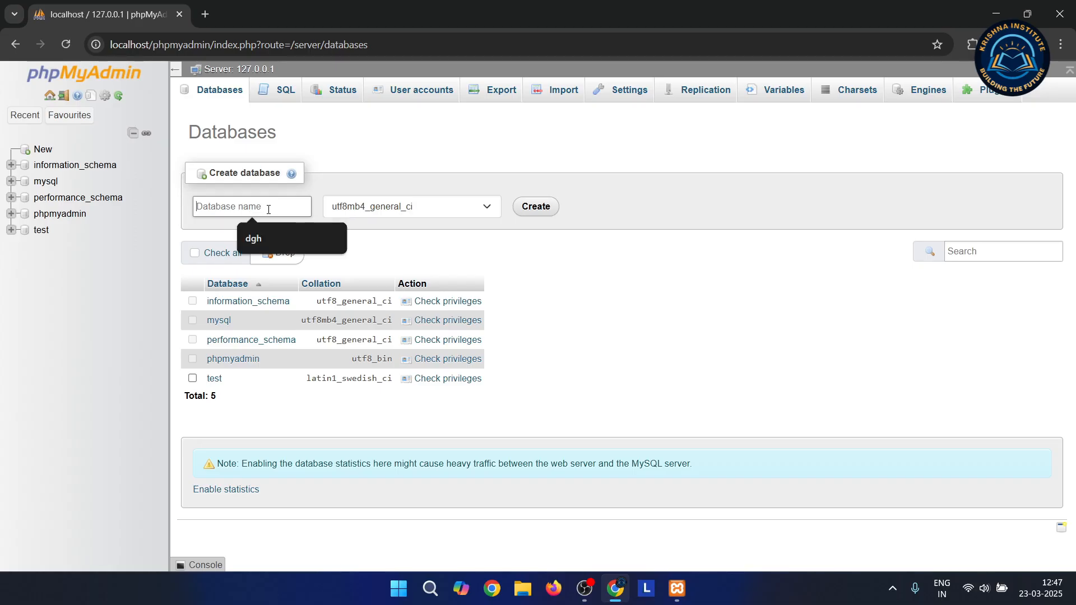
text(Krishna)
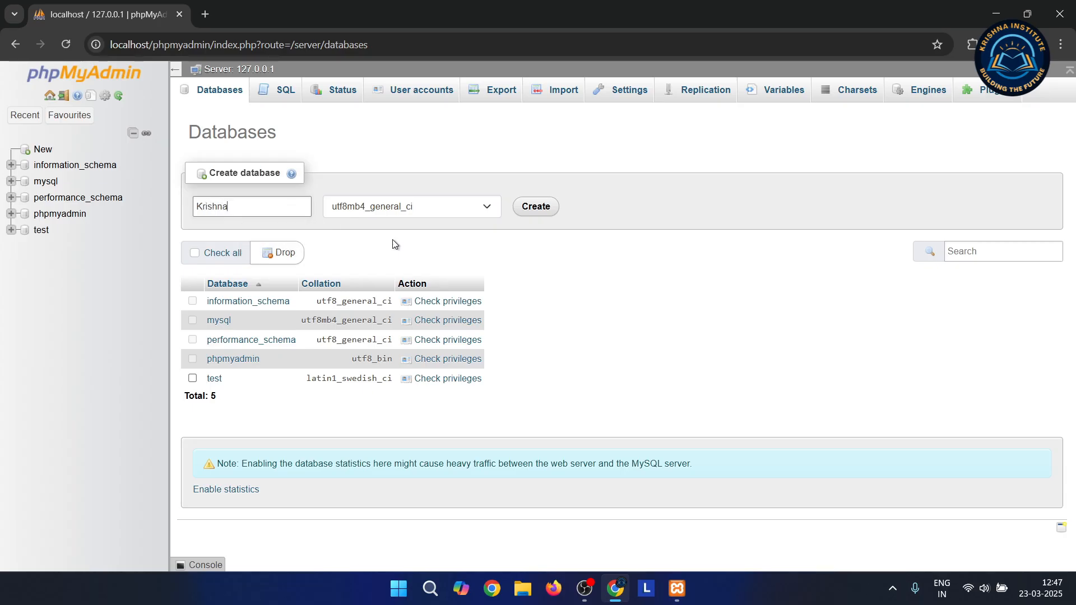
click(489, 206)
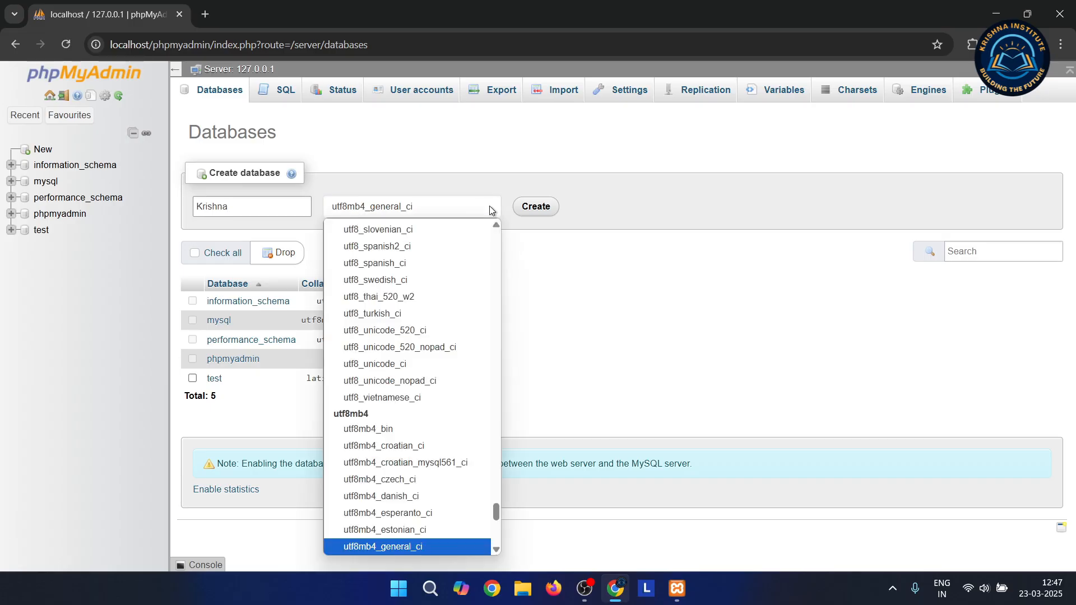
scroll(403, 413, down, 4)
scroll(404, 413, down, 4)
scroll(403, 413, up, 10)
scroll(403, 412, up, 5)
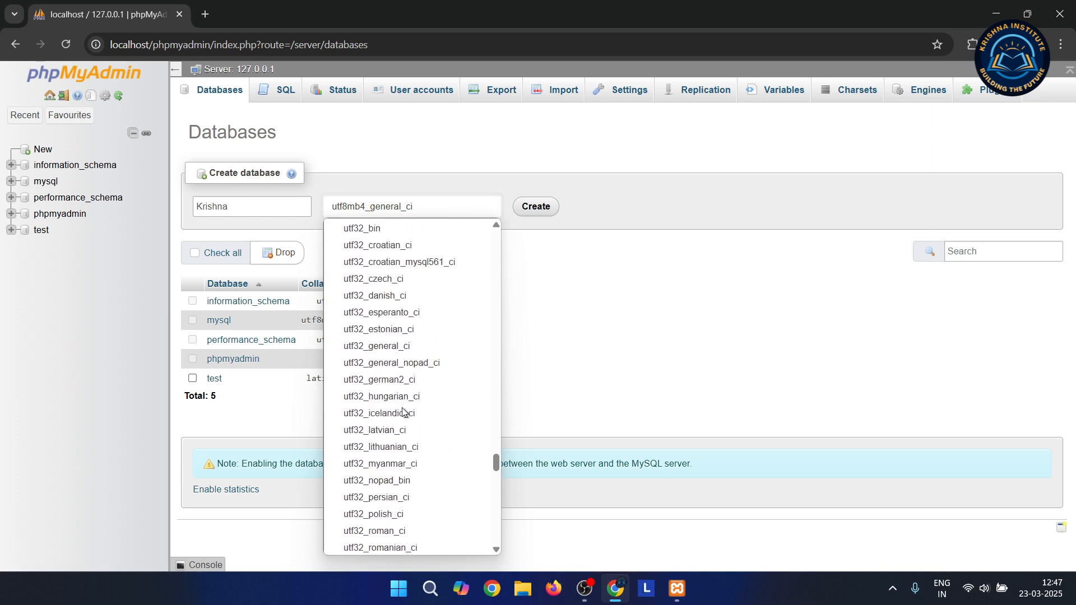
click(564, 353)
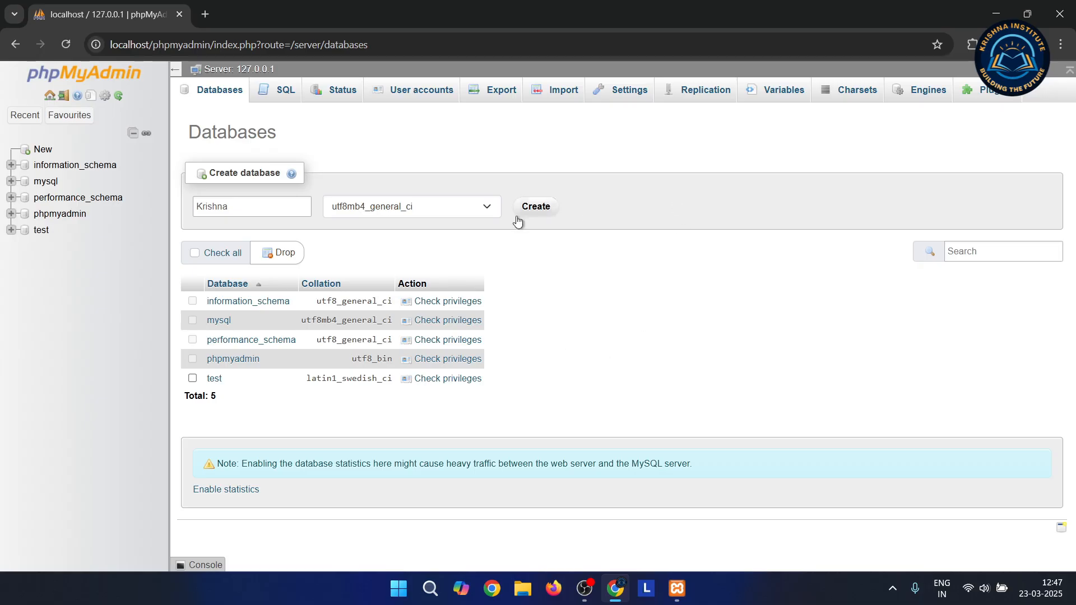
click(536, 207)
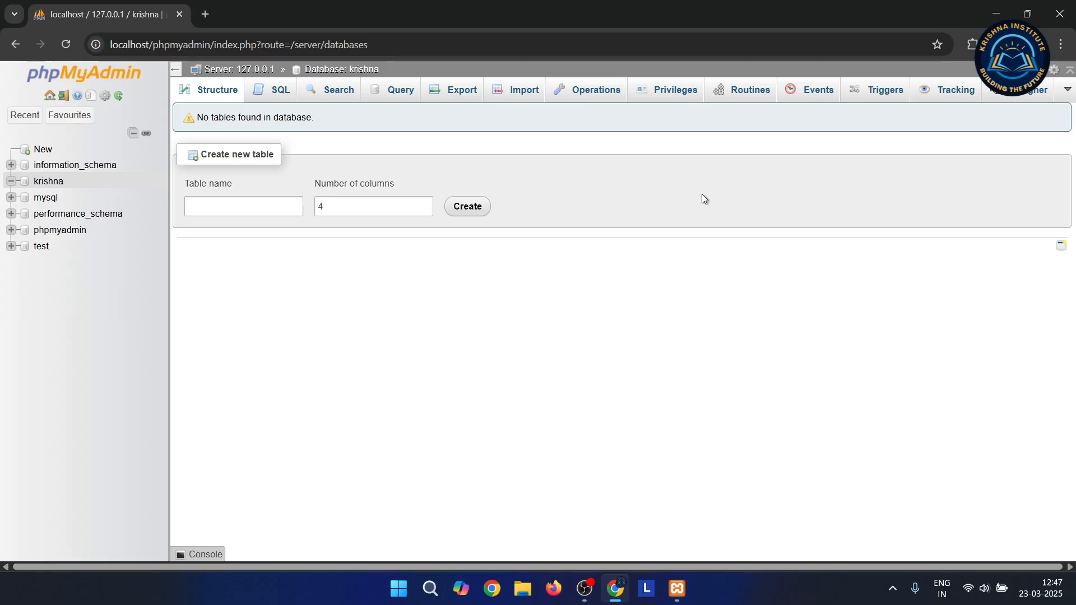
Open the krishna database, show the SQL console, then return to the server home page
click(56, 189)
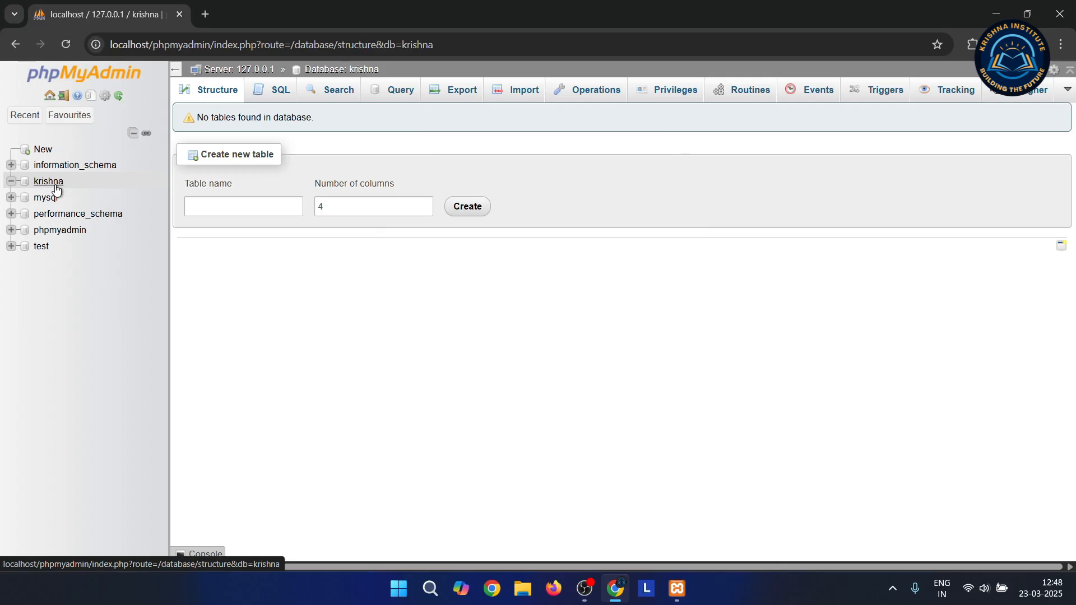
click(223, 210)
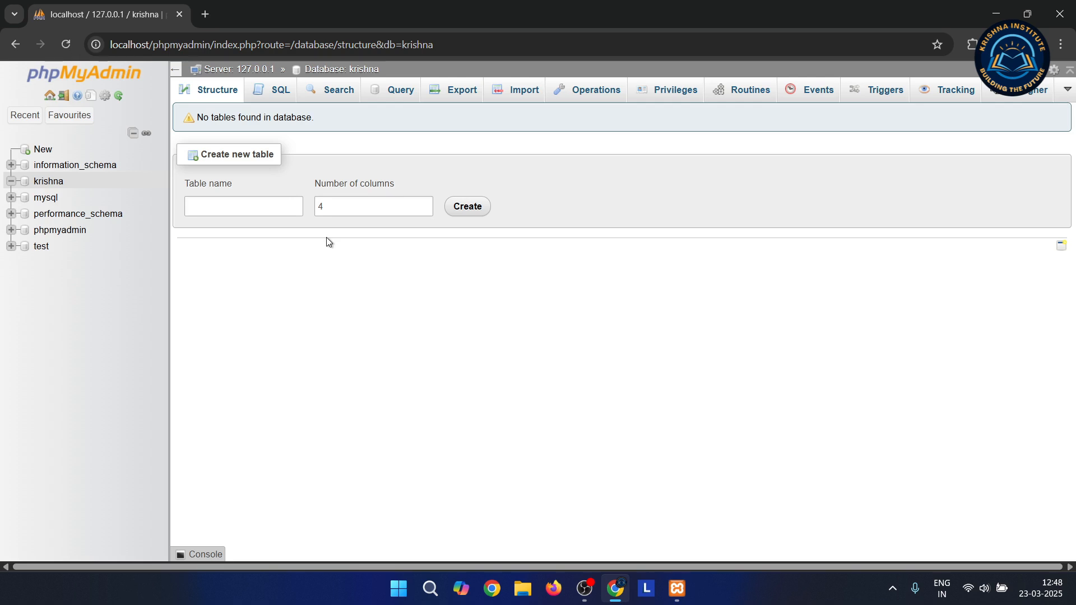
click(200, 554)
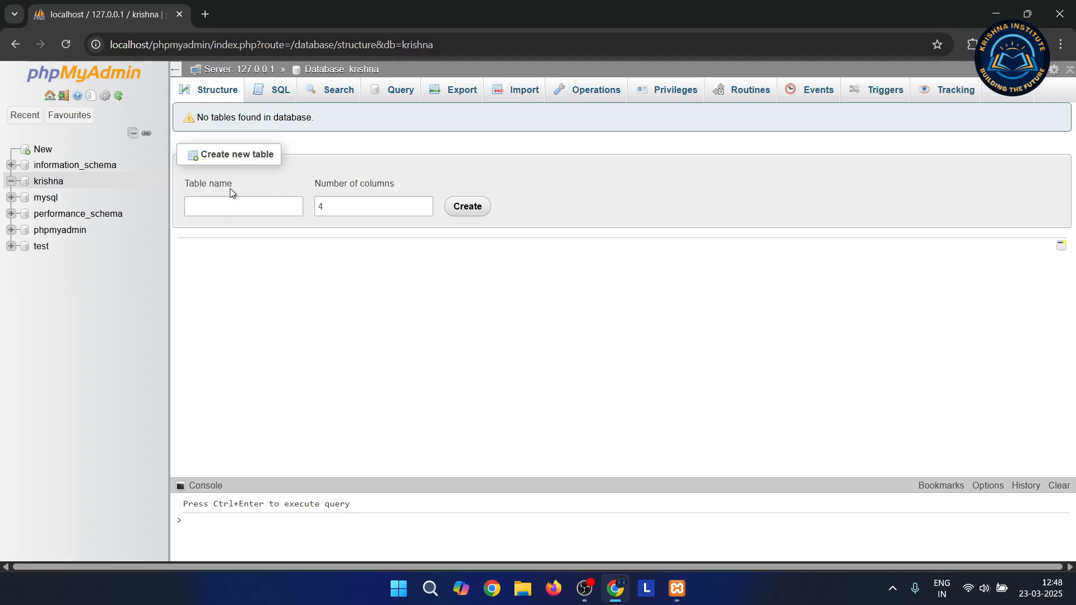
click(238, 68)
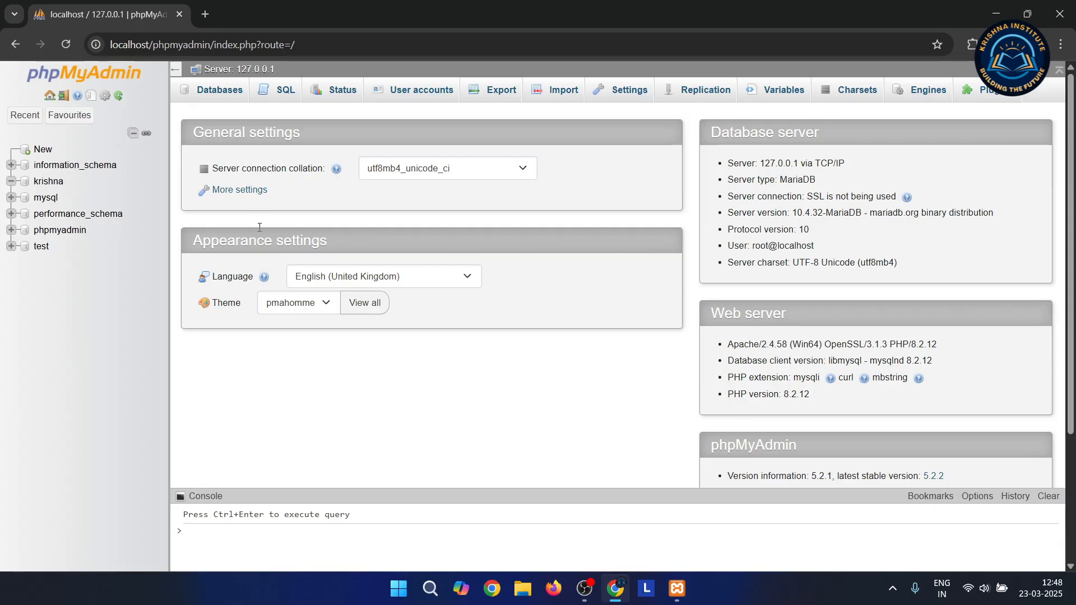
click(63, 111)
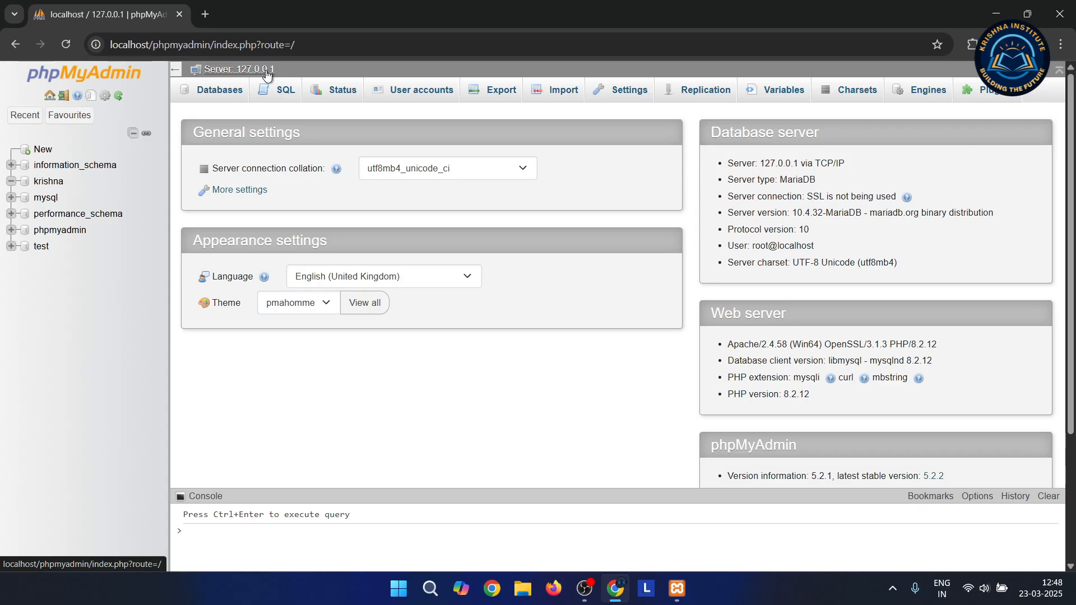
click(205, 15)
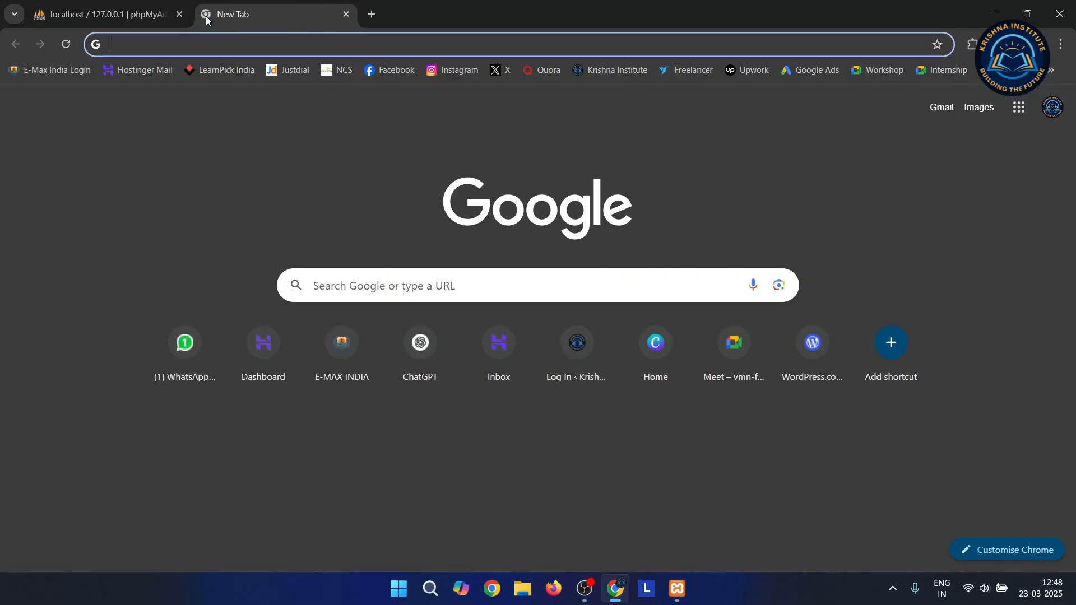
text(127)
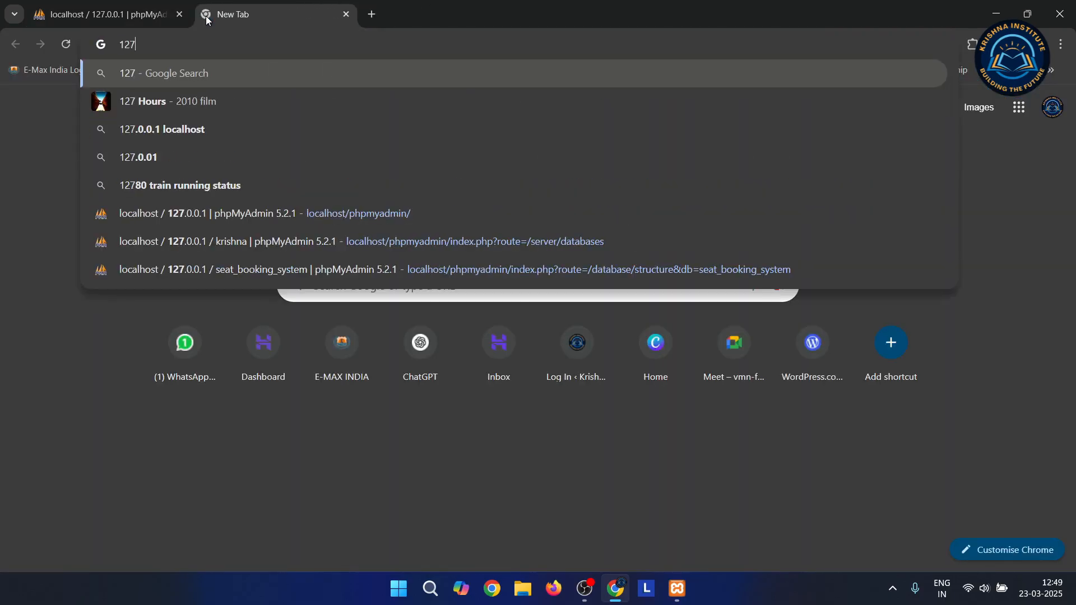
text(.0.0.1)
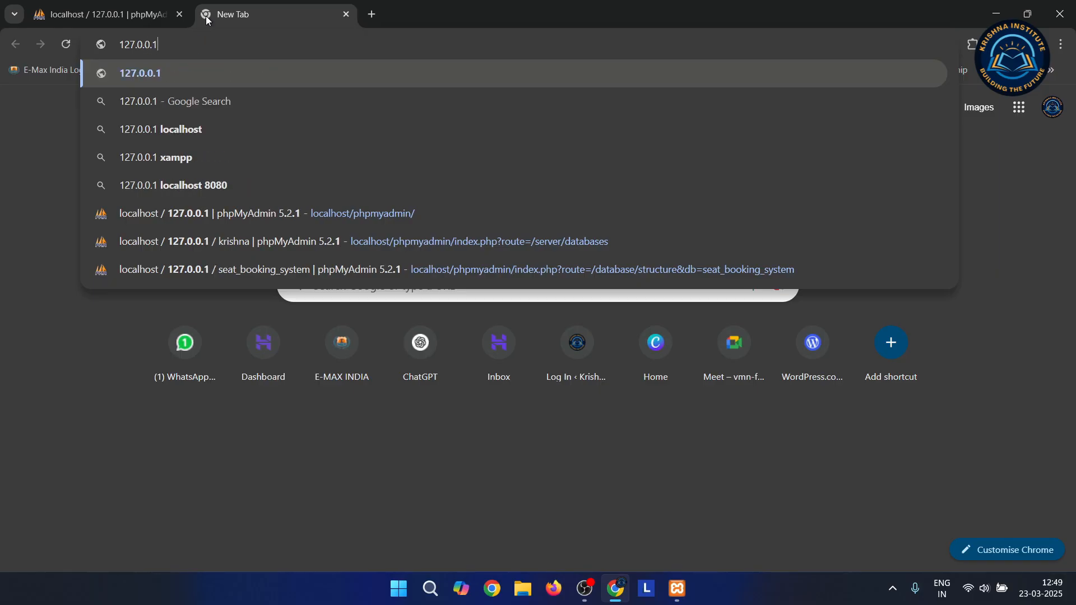
key(Return)
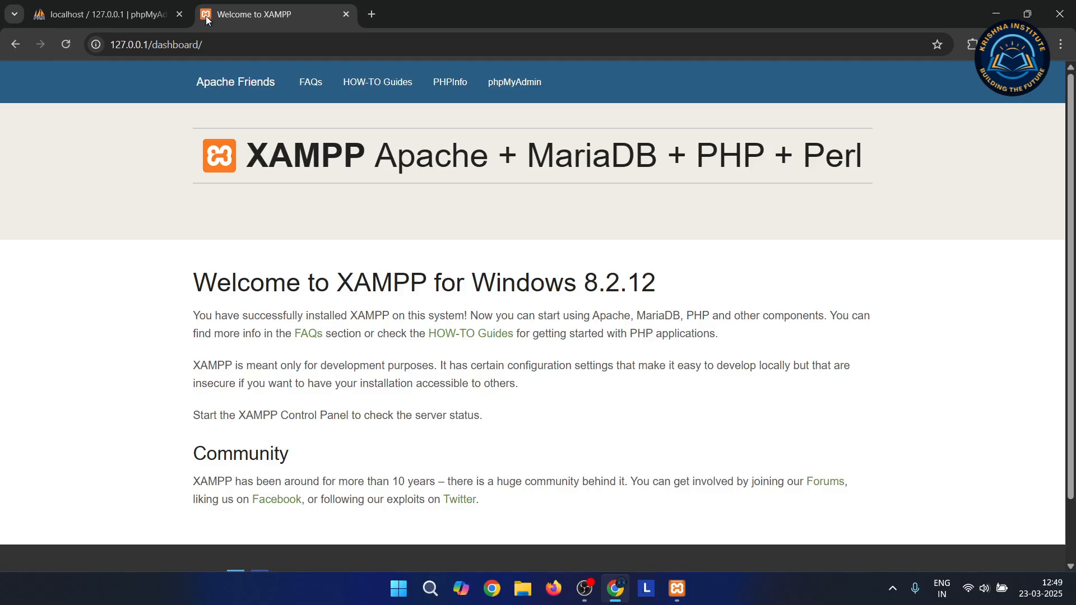
click(346, 14)
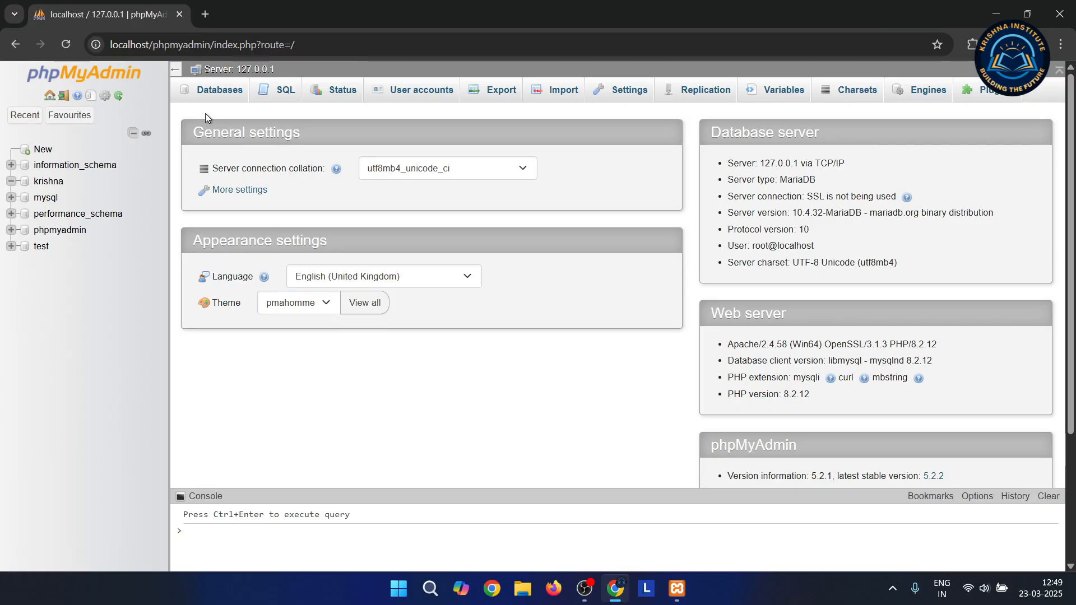
Edit root@localhost's privileges and browse its Database, Change password and Login information tabs
click(428, 94)
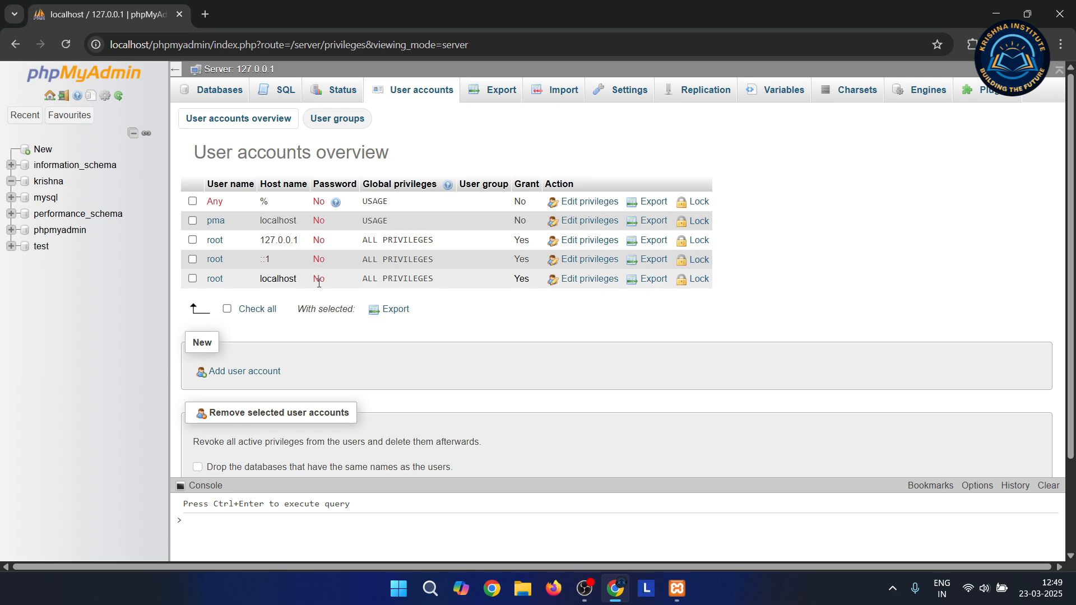
mouse_move(408, 282)
click(592, 283)
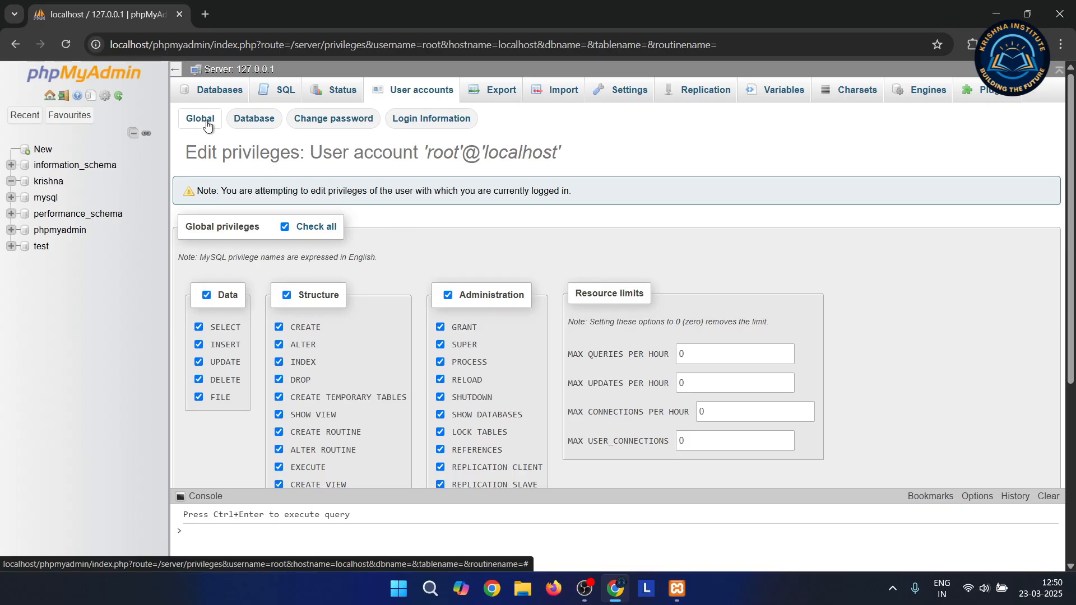
click(243, 128)
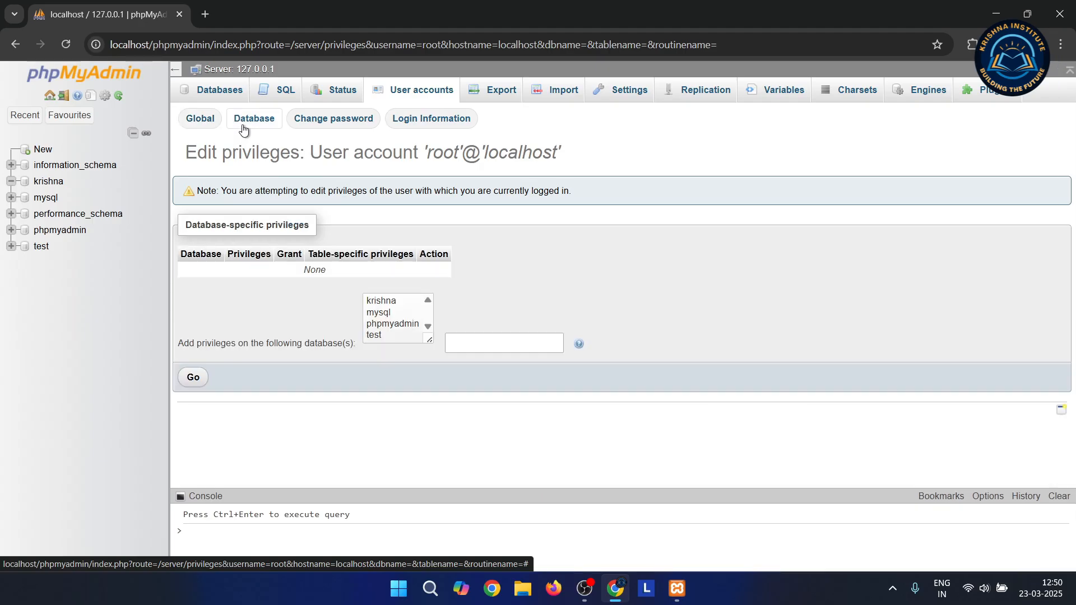
click(331, 125)
click(413, 130)
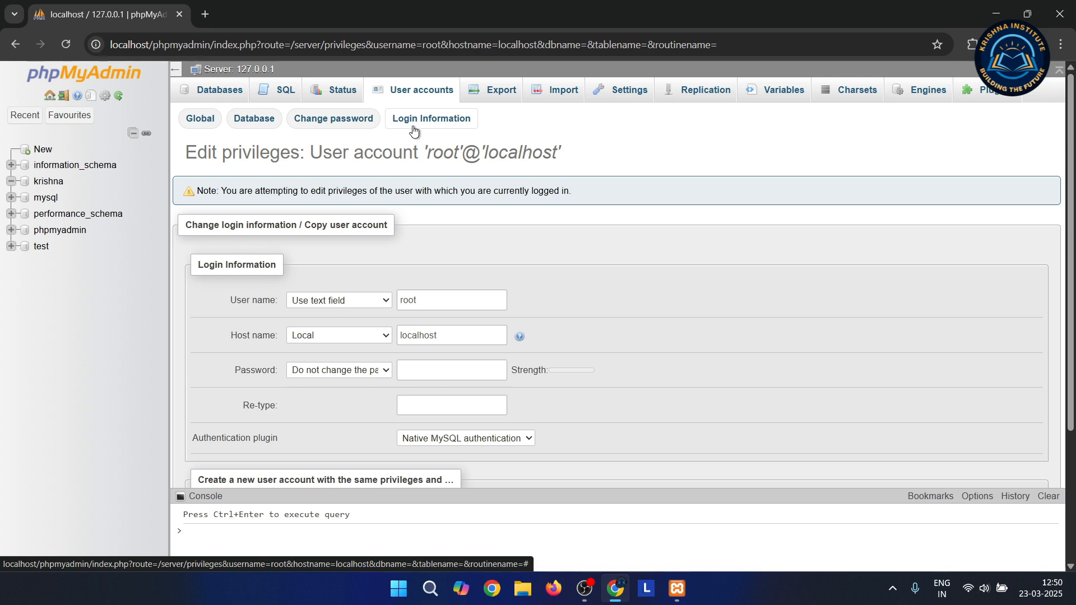
click(333, 124)
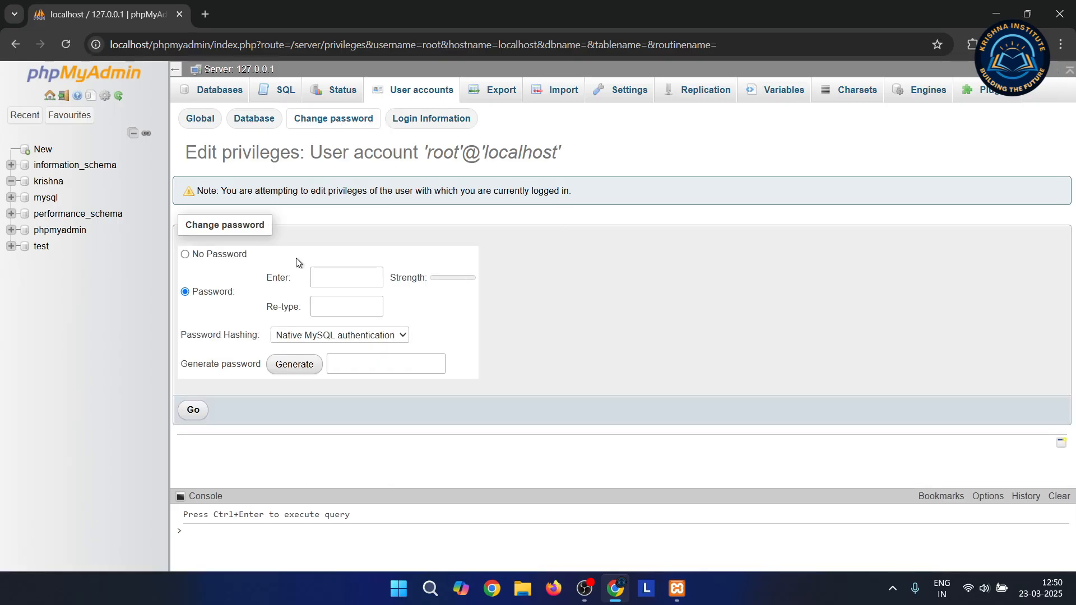
Inspect the Change password form's fields and hashing options, leaving everything unchanged
click(320, 278)
click(189, 422)
click(336, 364)
click(404, 335)
click(404, 335)
Navigate File Explorer to C:\xampp\phpMyAdmin and select config.inc.php
click(523, 595)
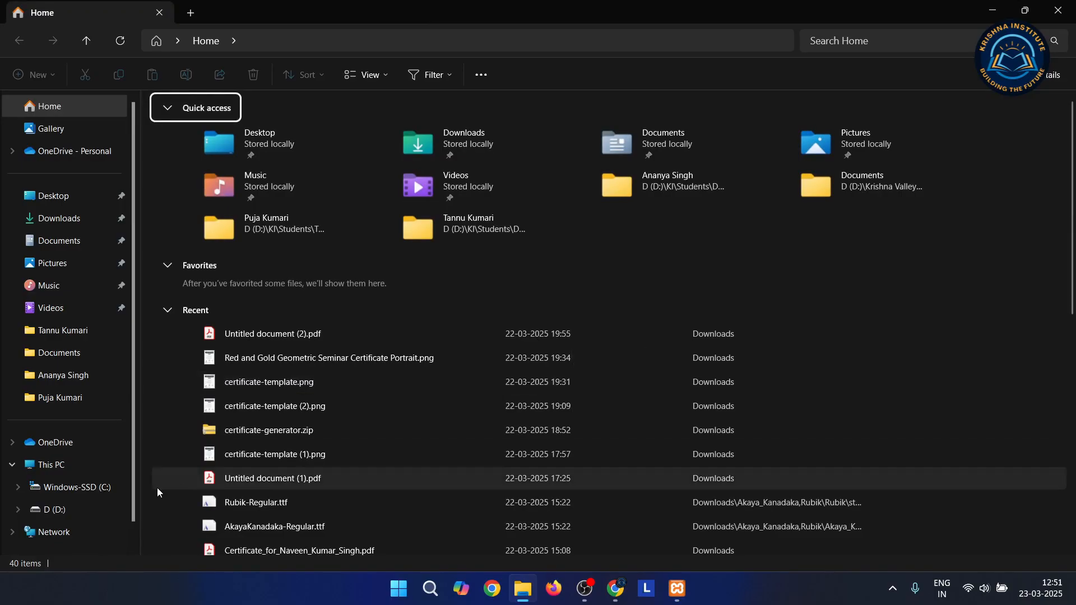
click(64, 488)
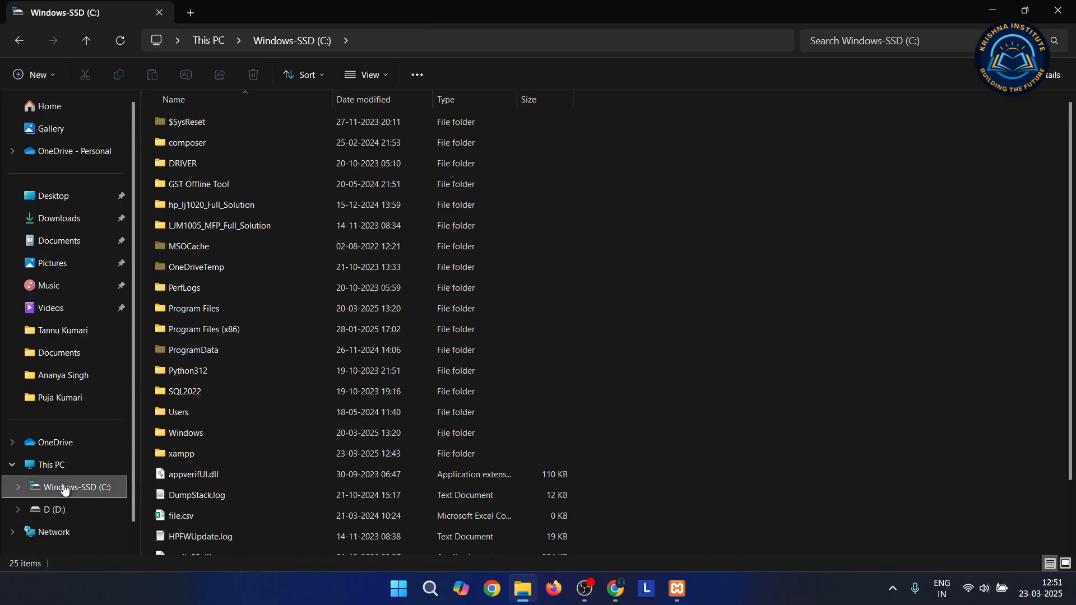
double_click(193, 455)
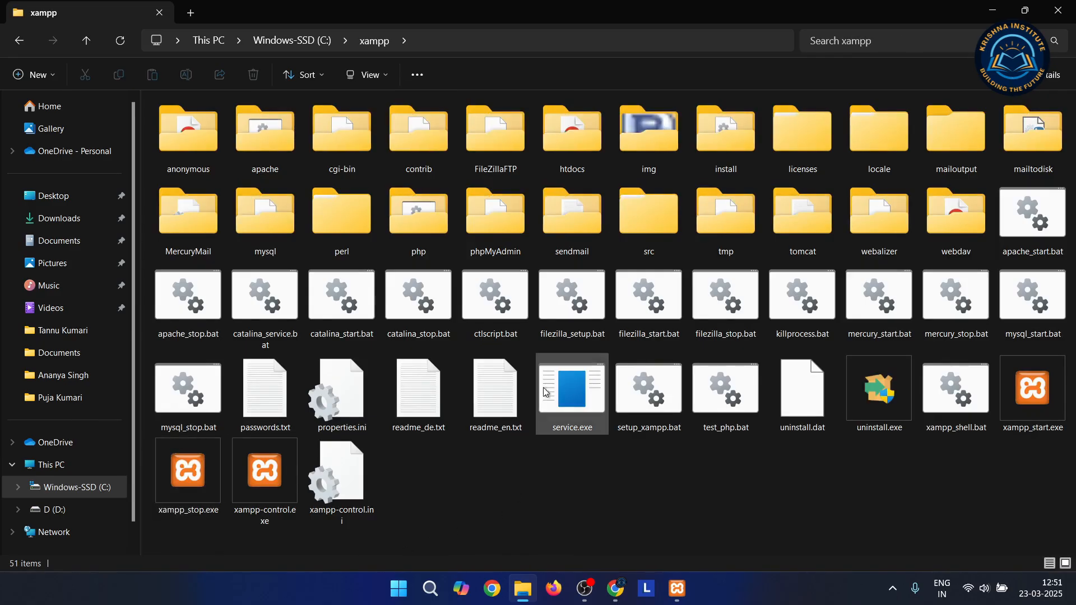
double_click(500, 218)
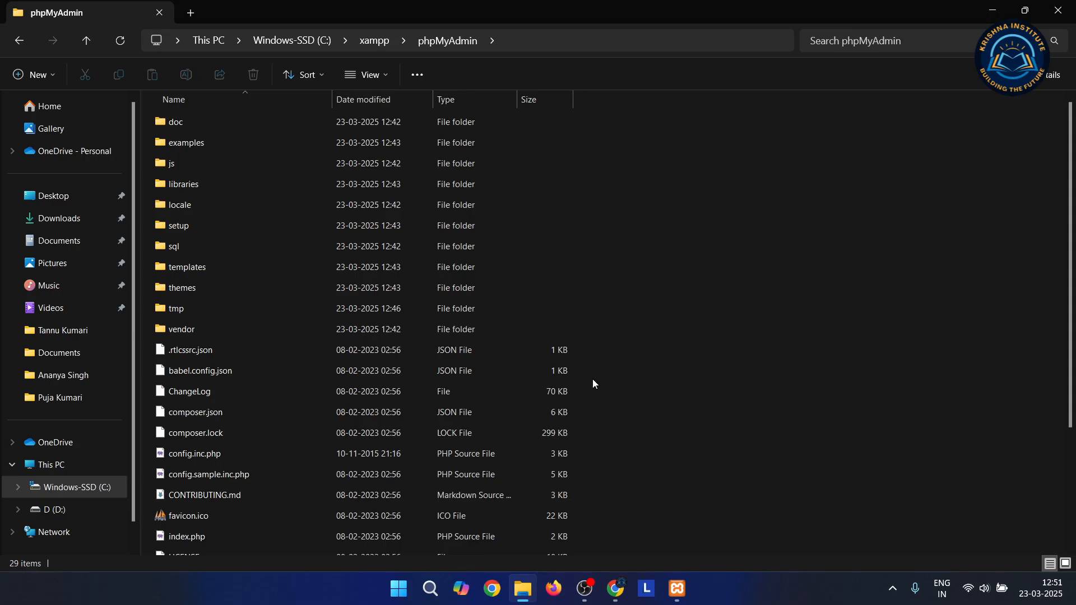
click(197, 456)
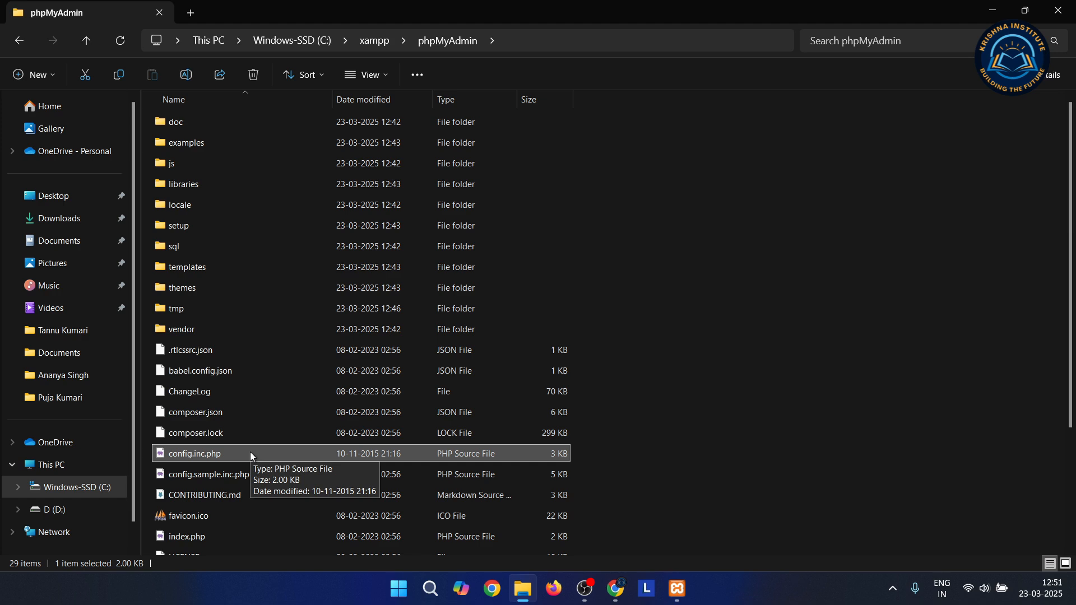
Open config.inc.php in Notepad and maximize the editor window
right_click(203, 453)
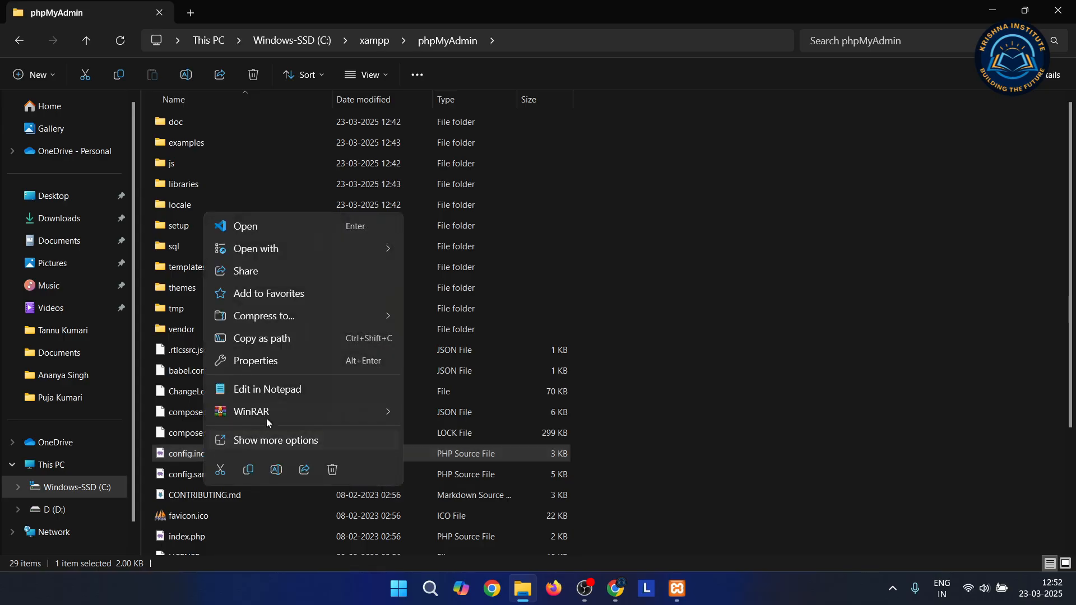
click(280, 388)
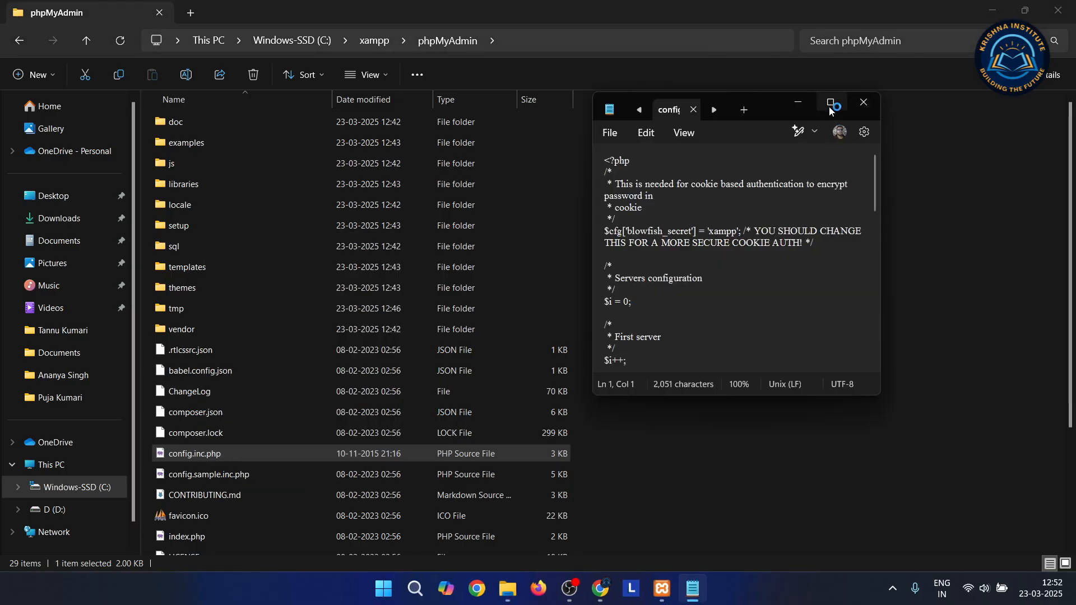
click(832, 104)
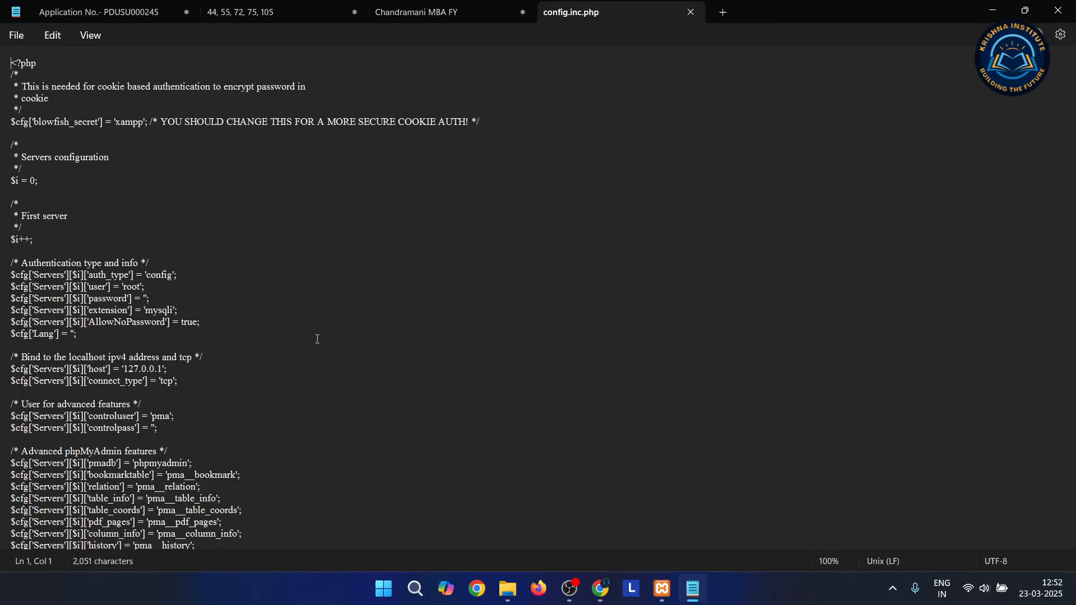
Type the new password between the empty quotes on the password line
click(144, 298)
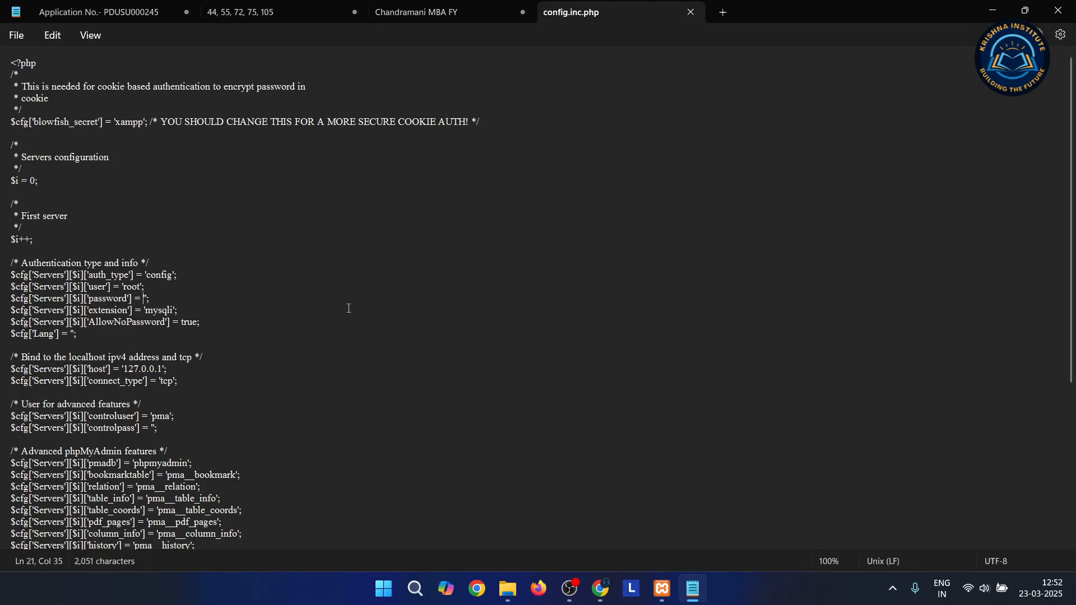
key(Right)
double_click(109, 299)
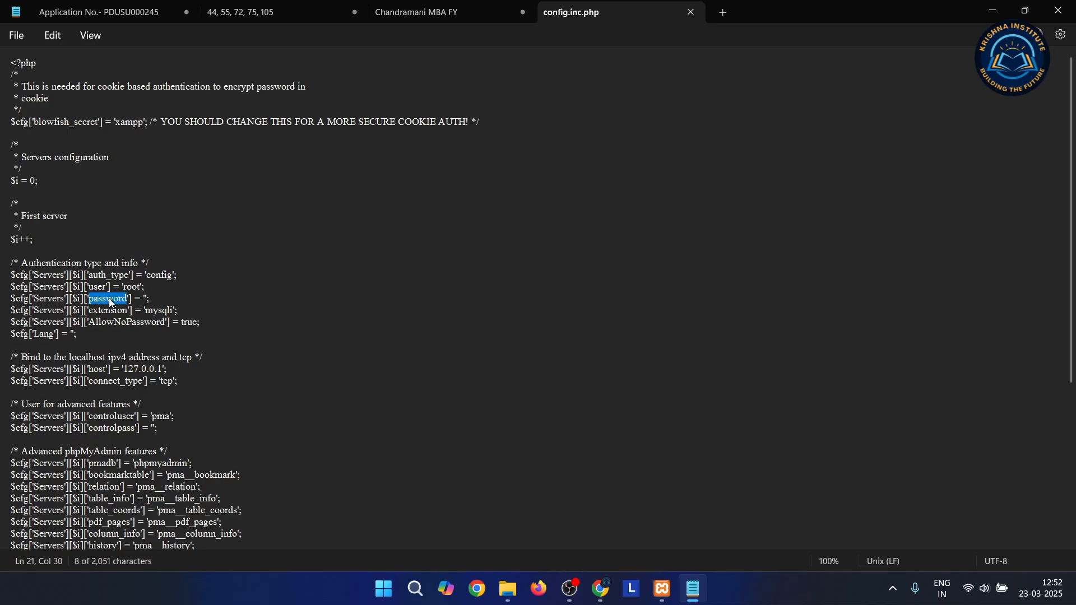
click(144, 298)
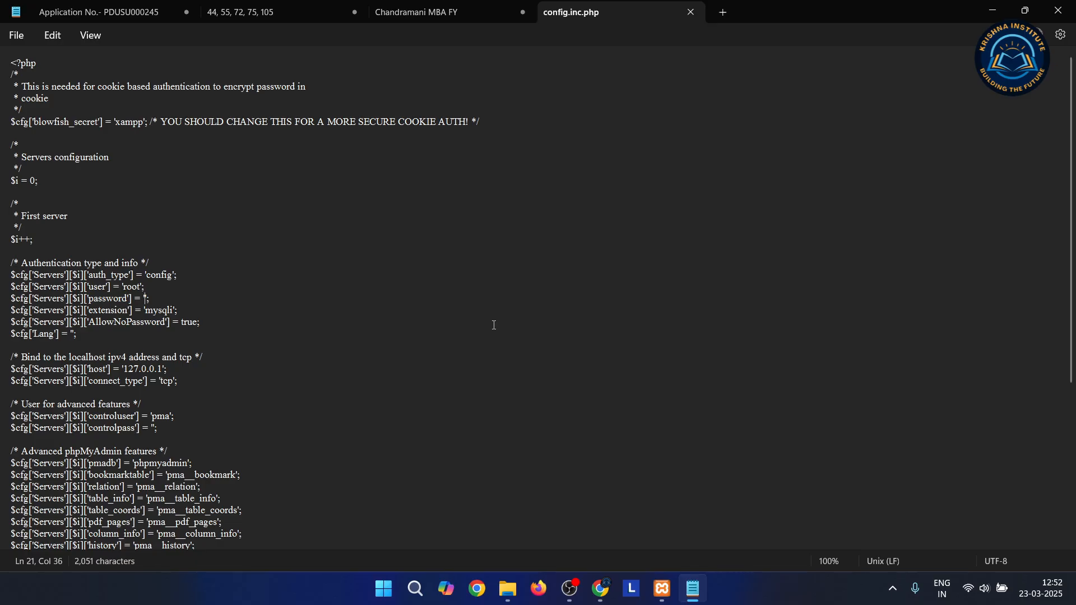
text(12345)
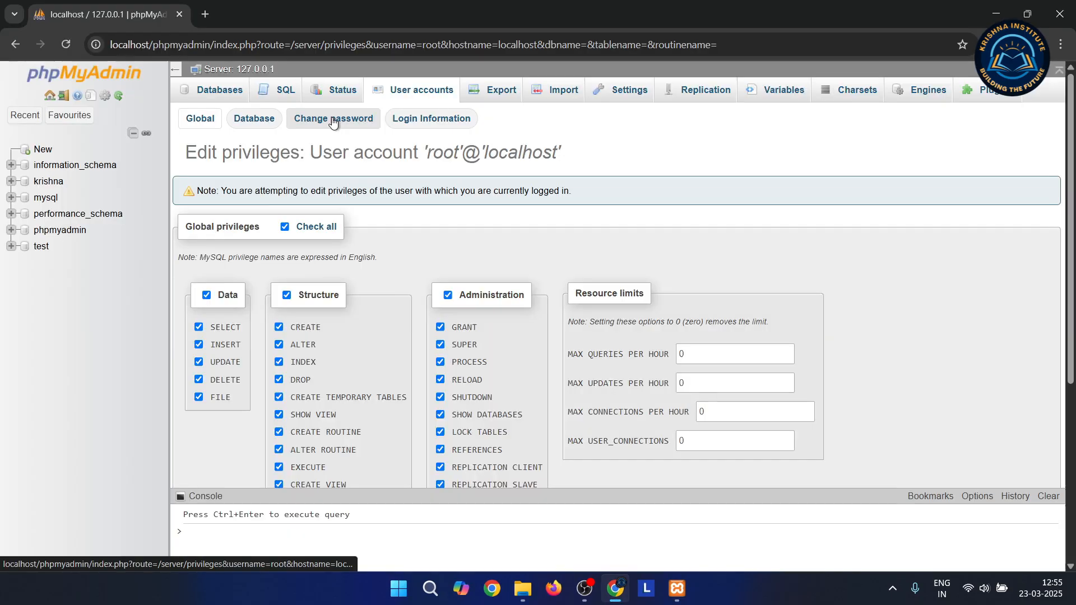
click(333, 120)
Enter and submit the new root password, dismiss Chrome's save prompt, and close the tab
click(331, 283)
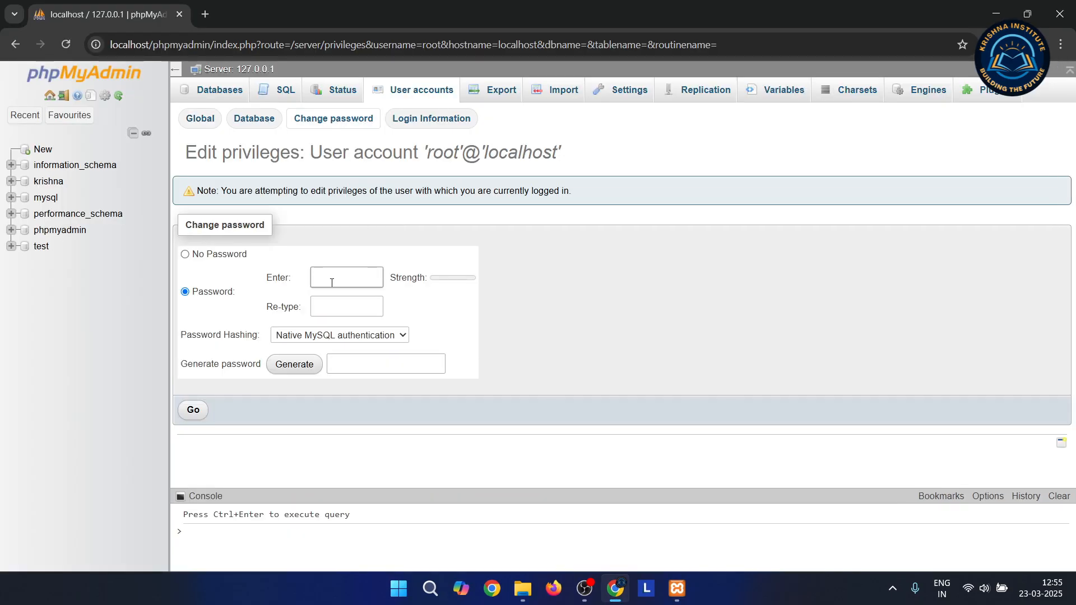
text(12345678)
click(332, 305)
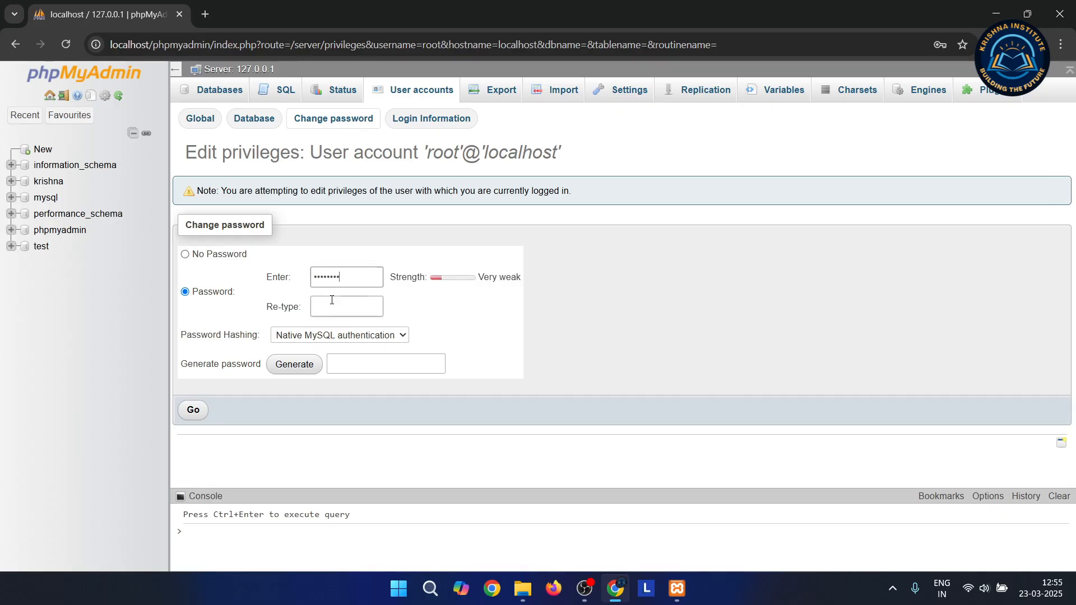
text(12345678)
click(193, 409)
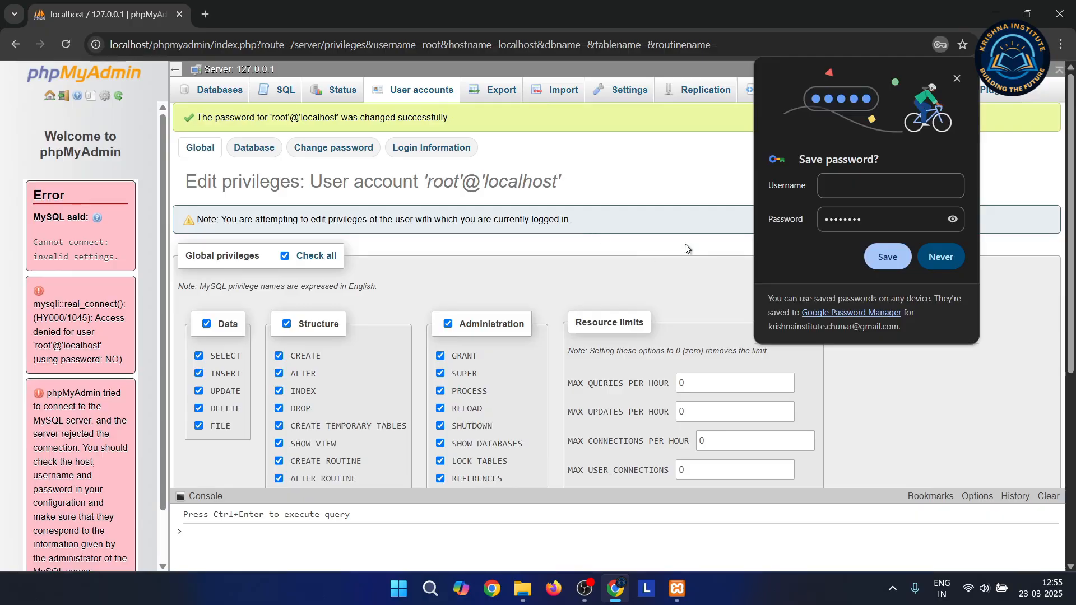
click(956, 79)
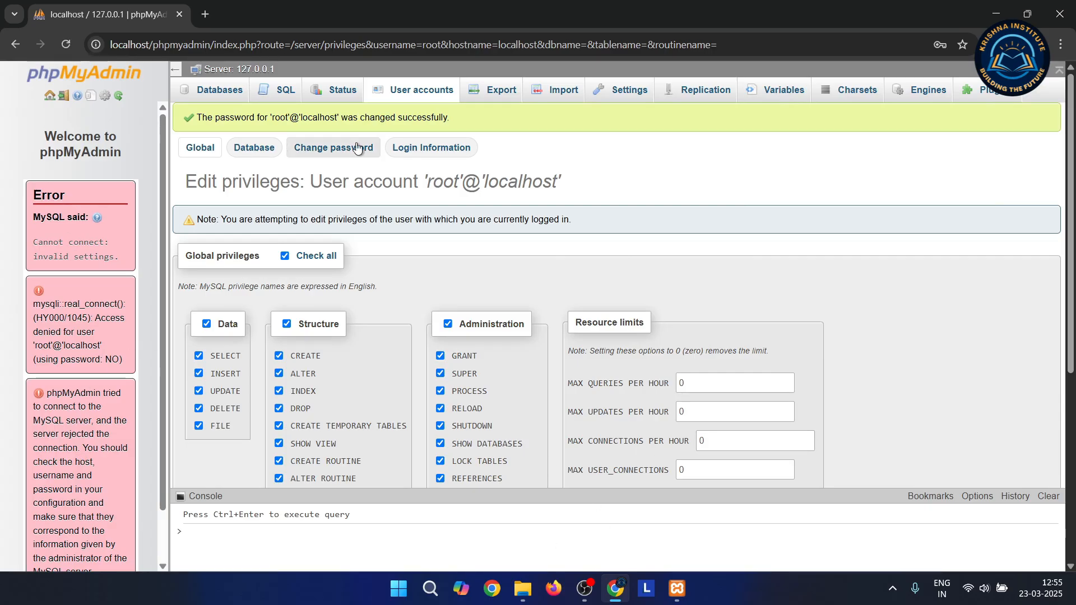
click(180, 15)
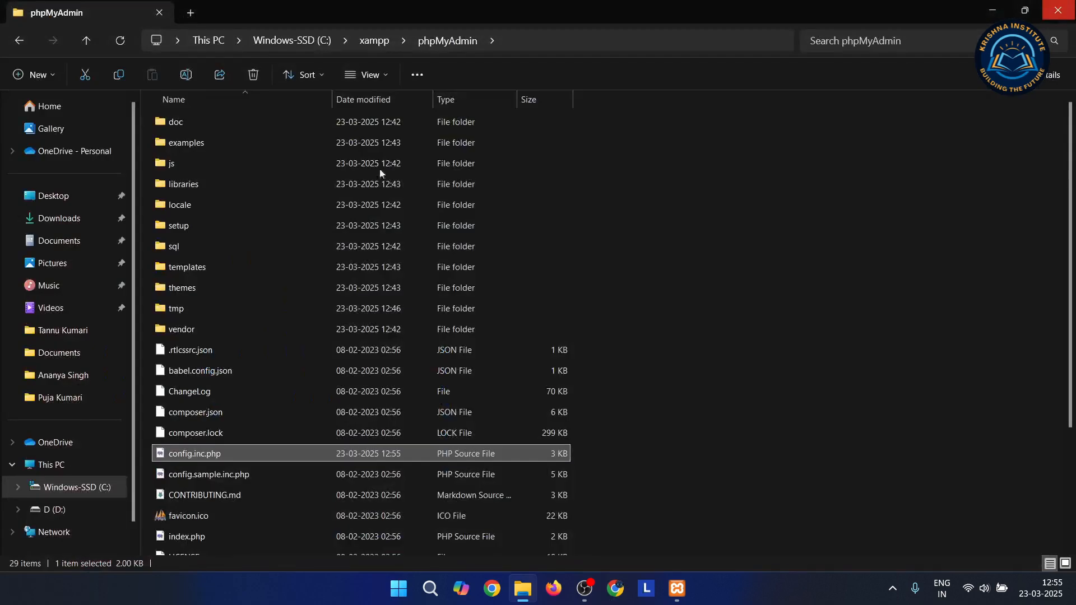
Close the duplicate XAMPP Control Panel window and stop the MySQL server
click(677, 589)
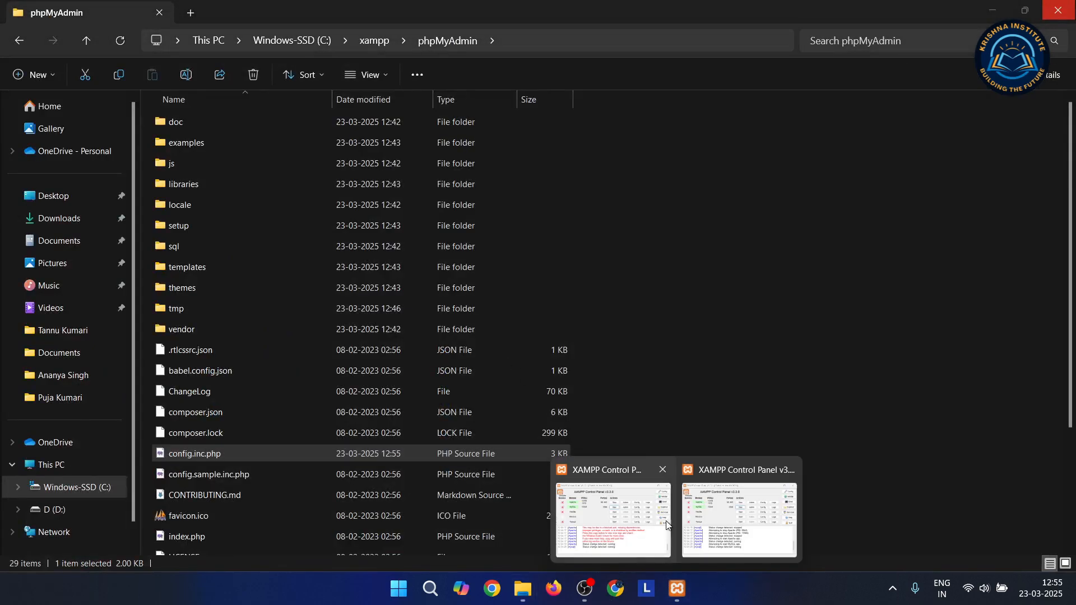
click(661, 475)
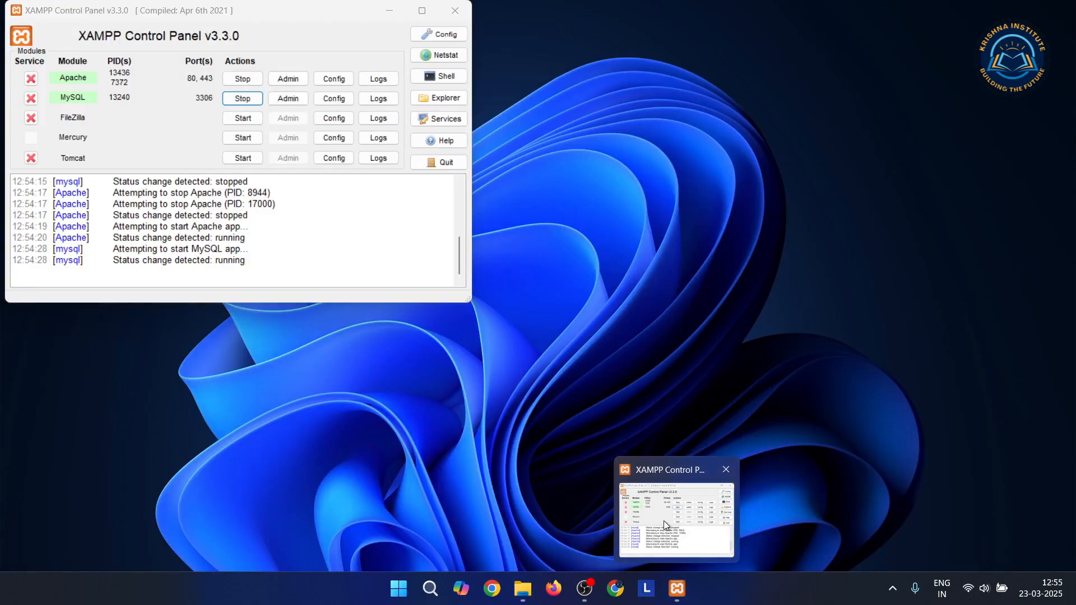
click(664, 520)
click(243, 100)
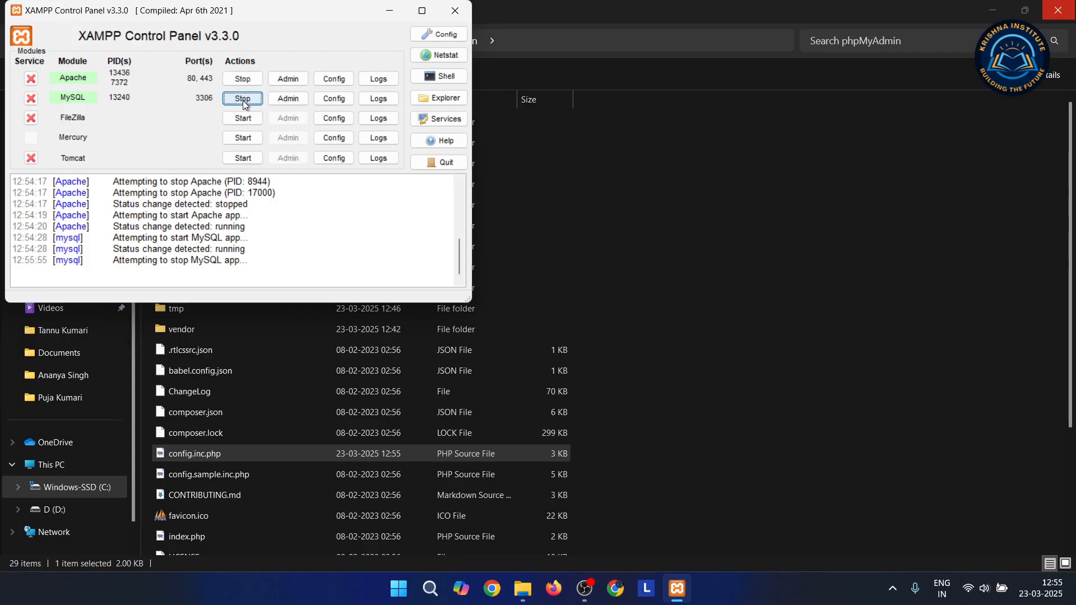
Type the root password into config.inc.php in Notepad, save it, and close Notepad
right_click(192, 451)
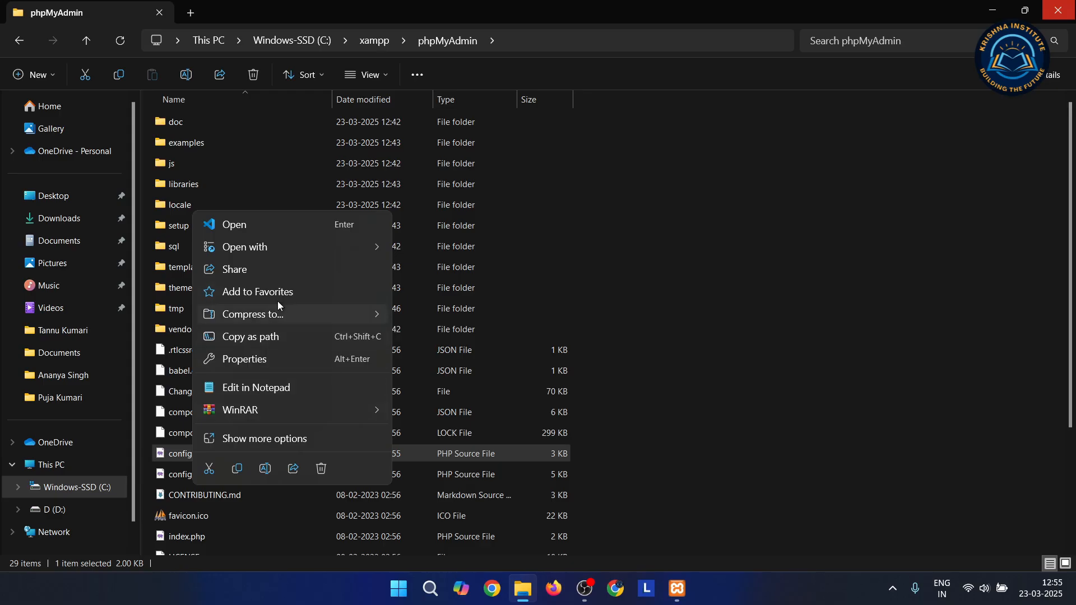
click(288, 388)
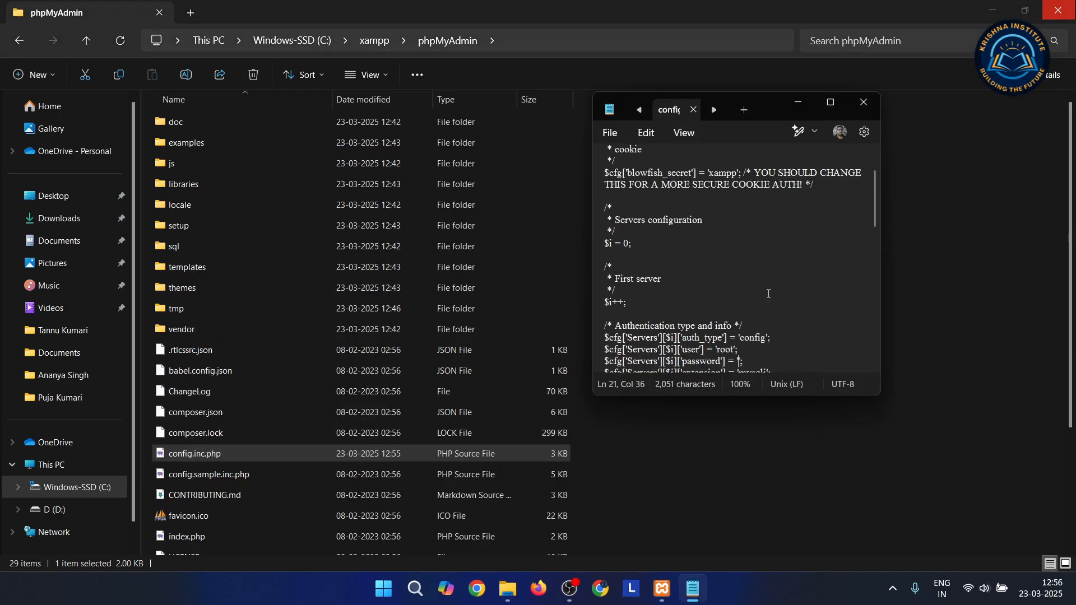
text(Admin123)
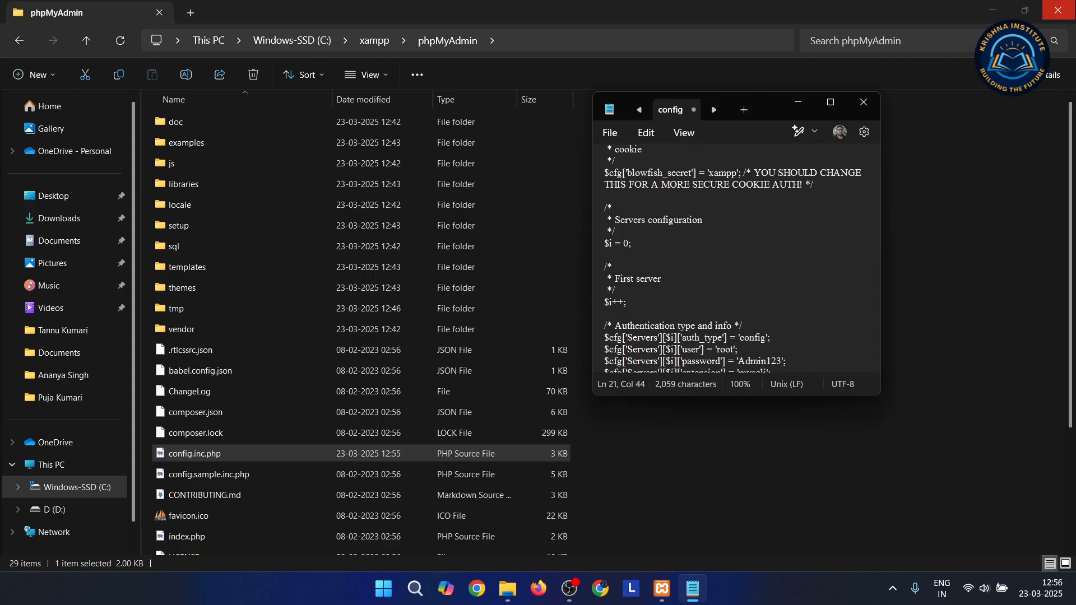
key(ctrl+s)
click(864, 102)
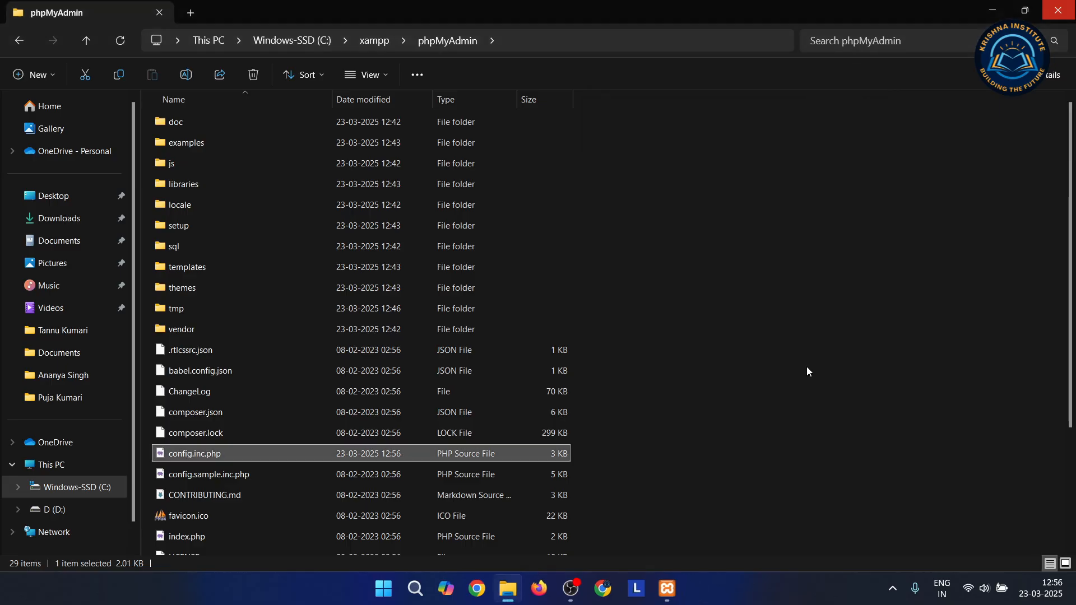
Restart MySQL from XAMPP and load localhost/phpmyadmin/ in Chrome
click(677, 589)
click(247, 103)
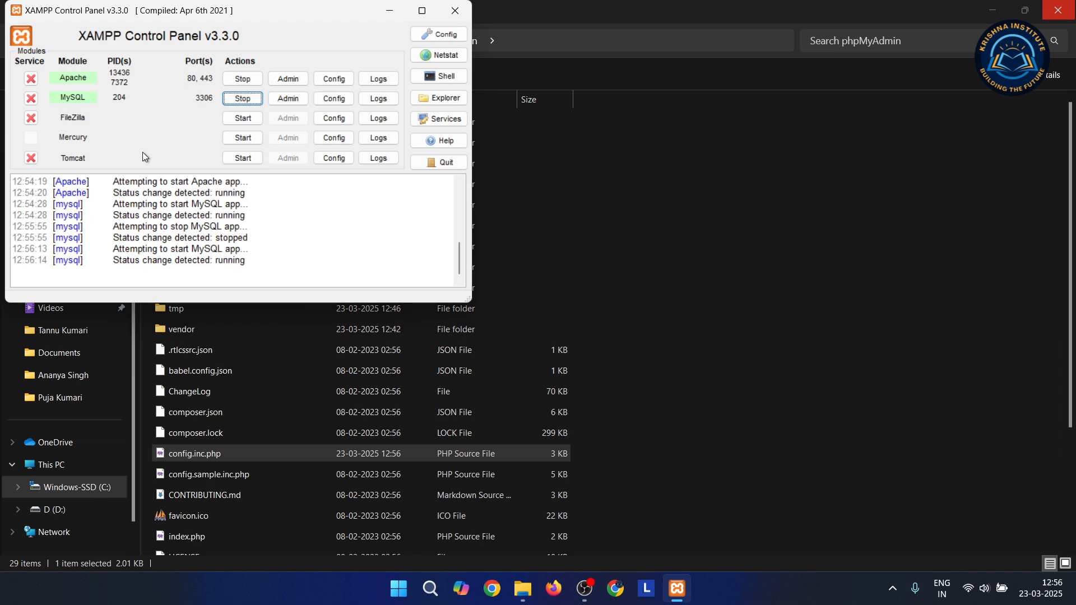
click(615, 589)
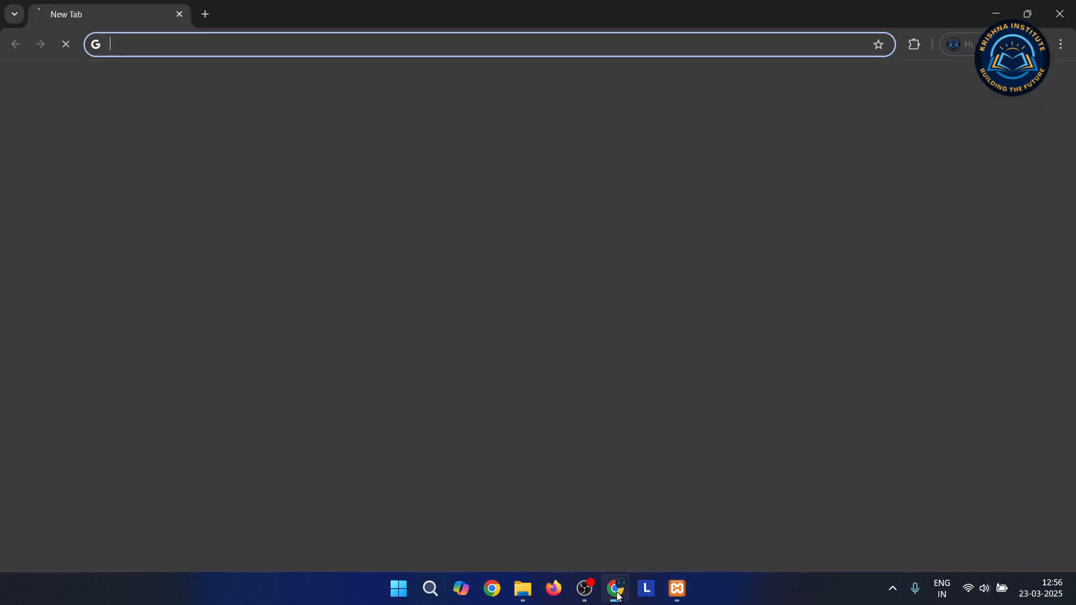
text(localhost/wordpress/wp-admin)
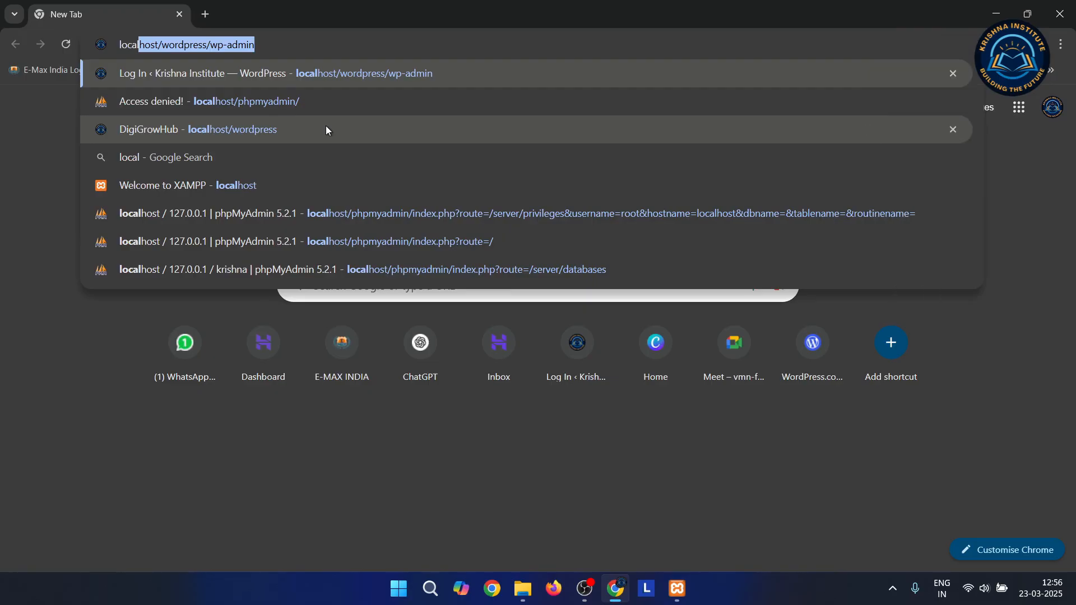
key(Down)
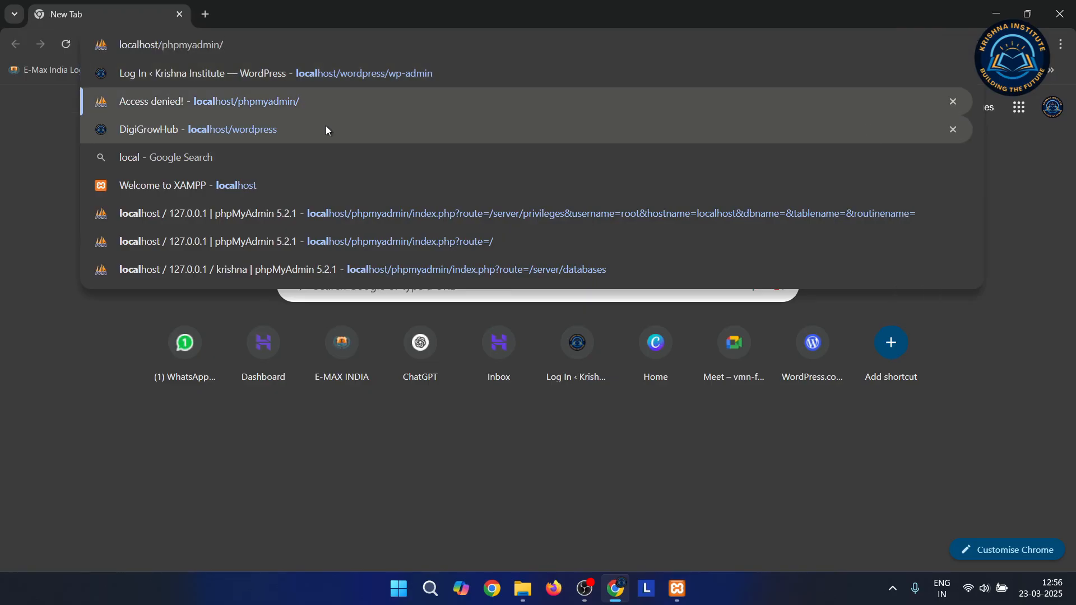
key(Return)
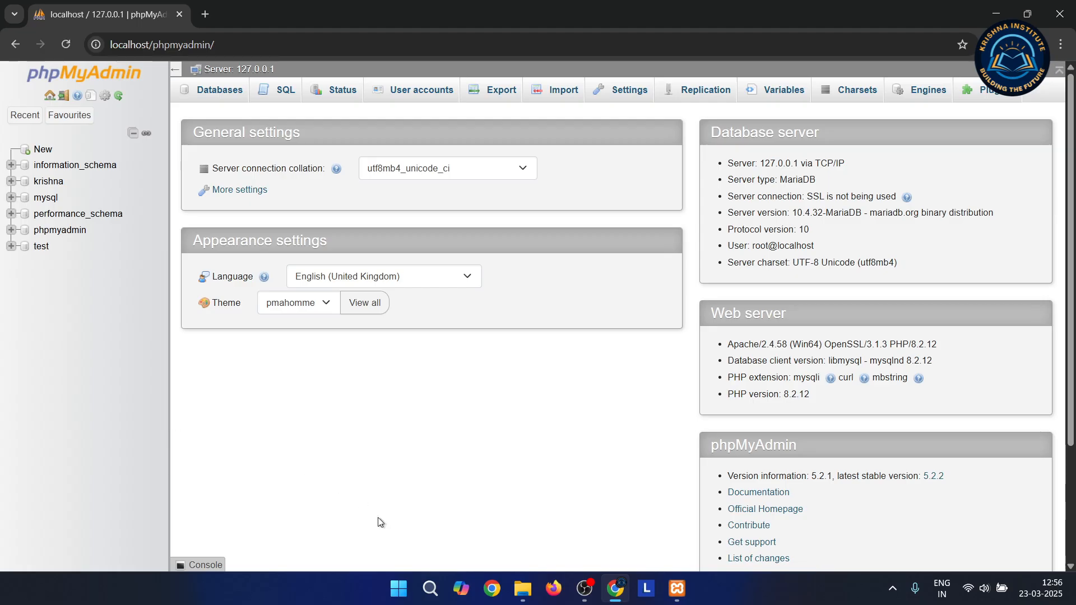
Close File Explorer and minimize the XAMPP Control Panel to show phpMyAdmin's User accounts list, where root@localhost has a password
mouse_move(584, 594)
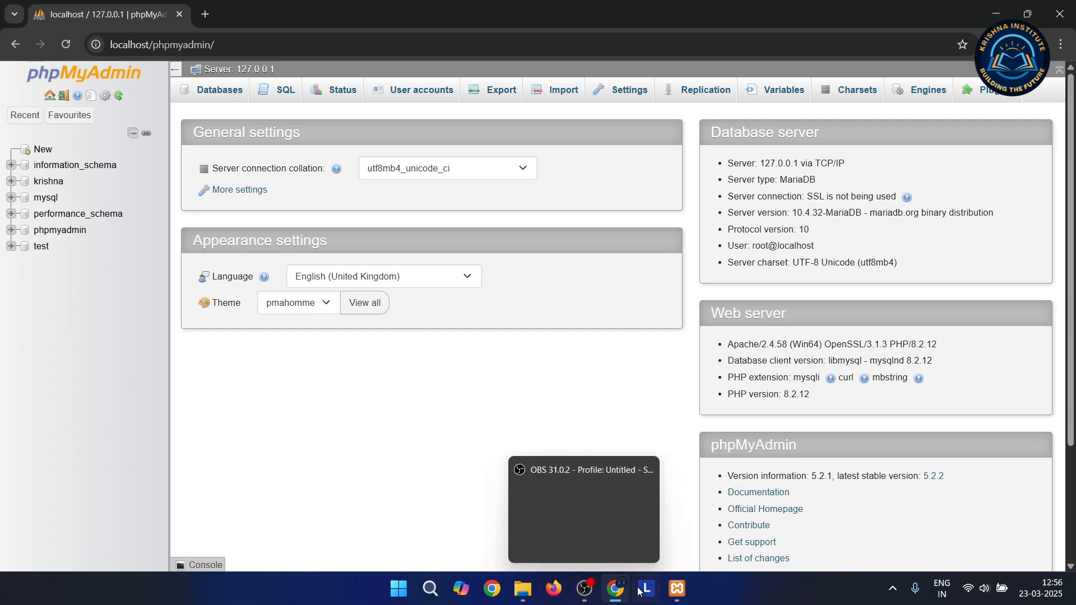
click(521, 591)
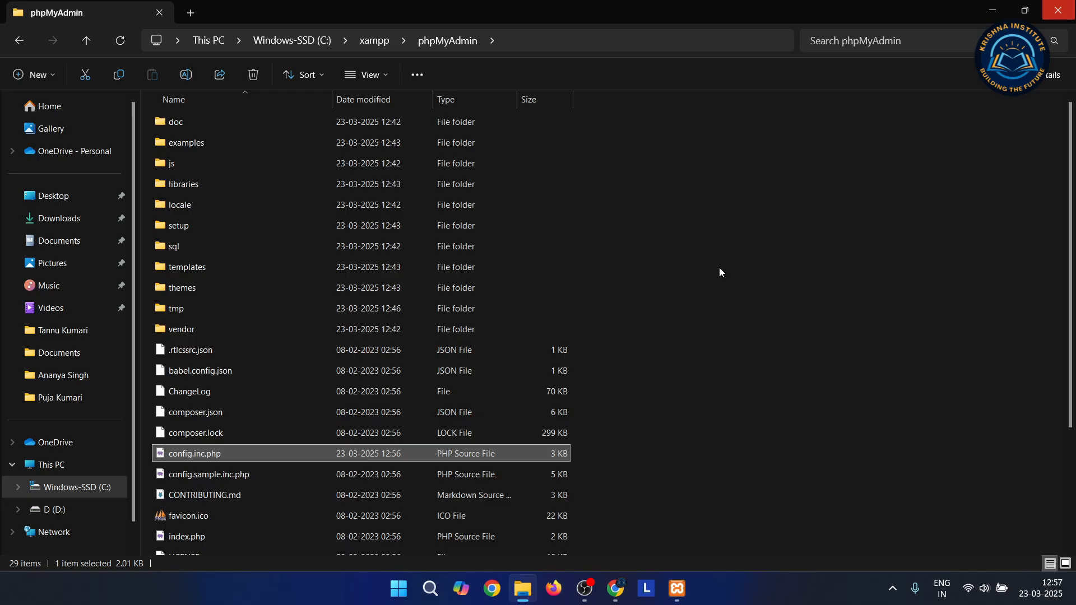
click(1064, 4)
click(676, 589)
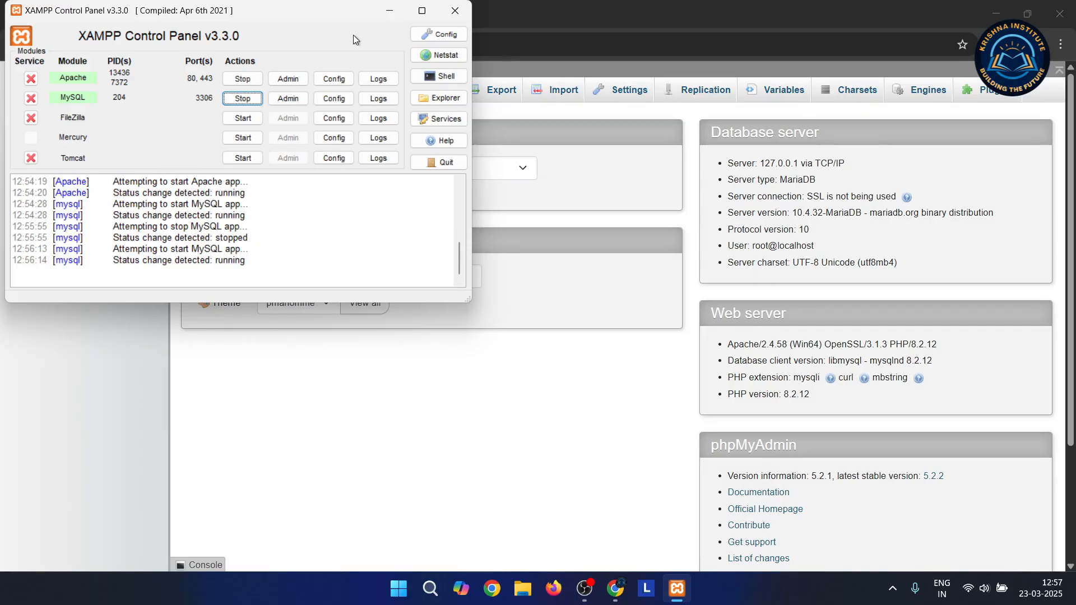
click(383, 18)
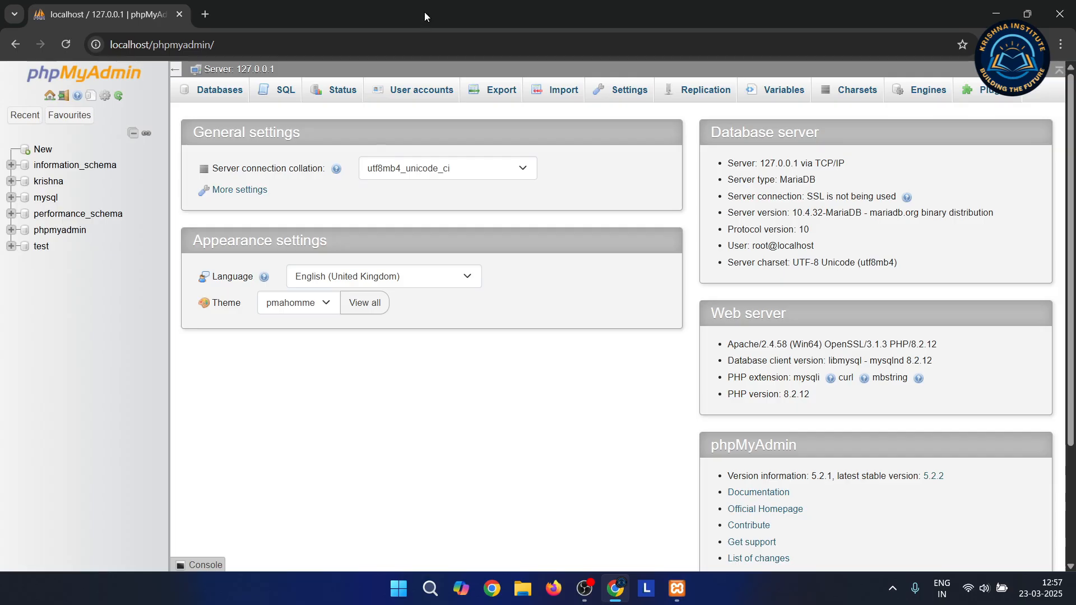
click(408, 95)
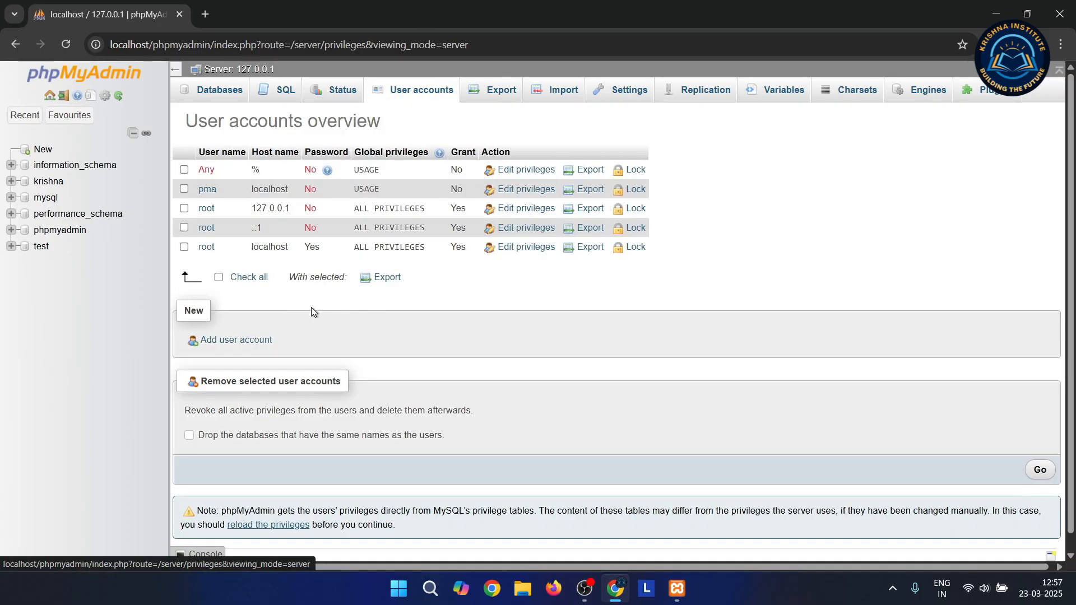